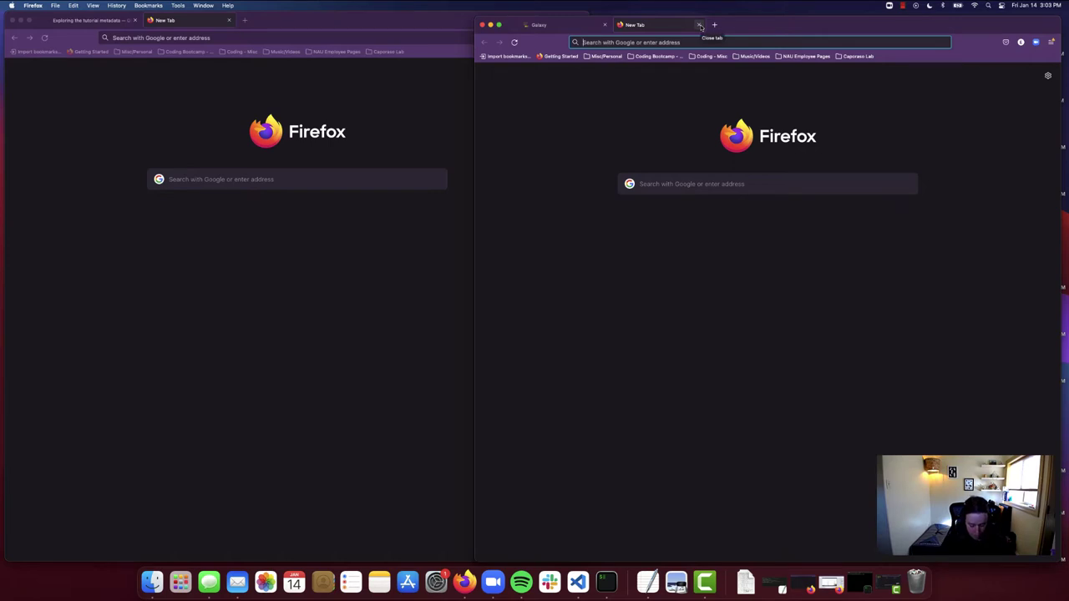
Step: Open the Galaxy QIIME 2 server at galaxy-testdrive.qiime2.org in the new browser tab
{"action": "type", "text": "galaxy-testdrive.qiime2.org/"}
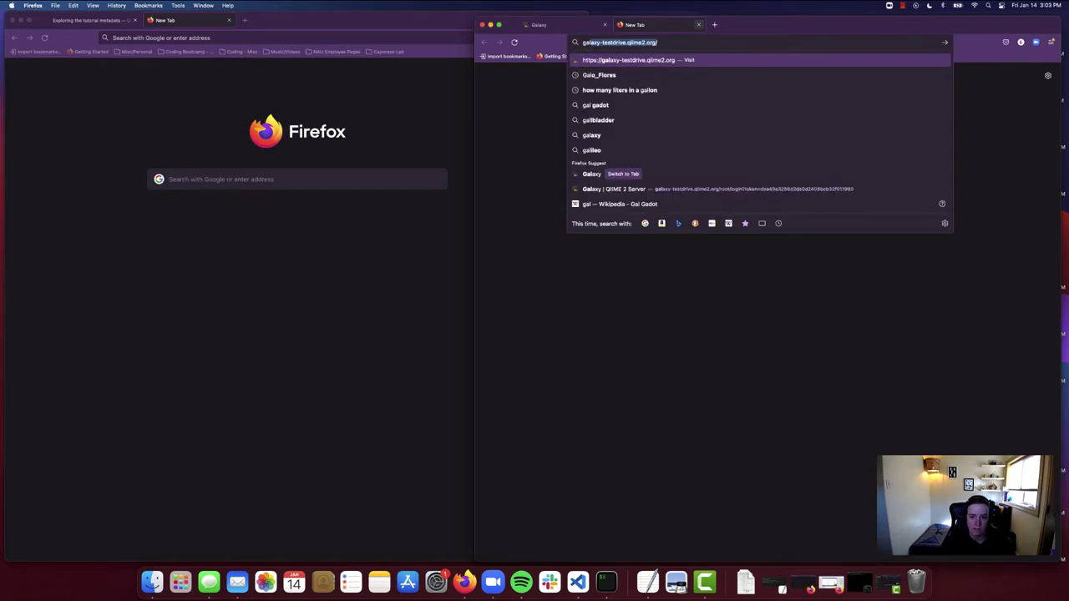
{"action": "key", "text": "Right"}
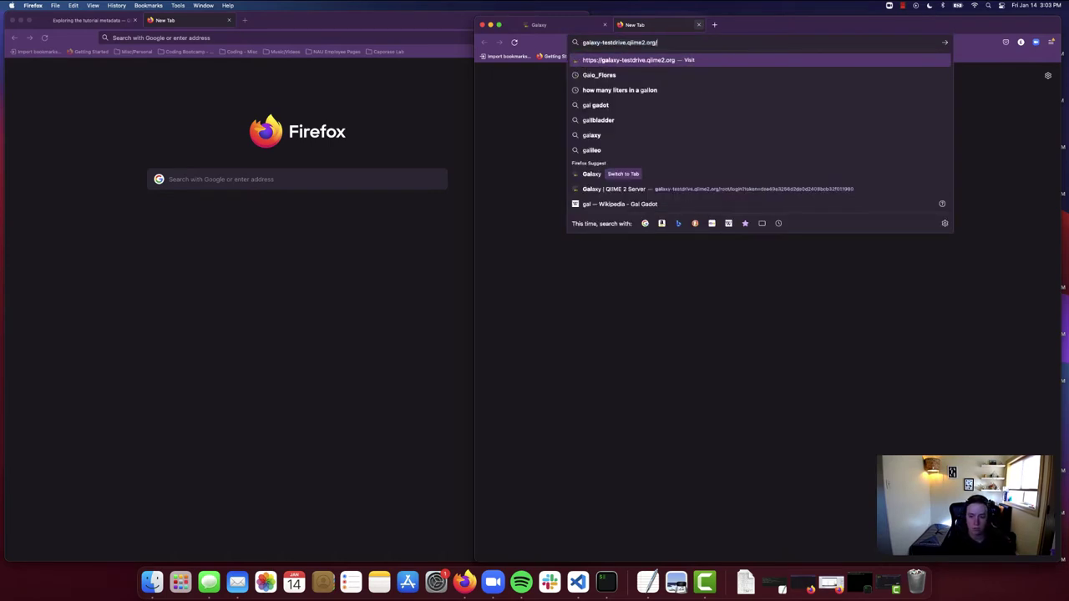
{"action": "key", "text": "Return"}
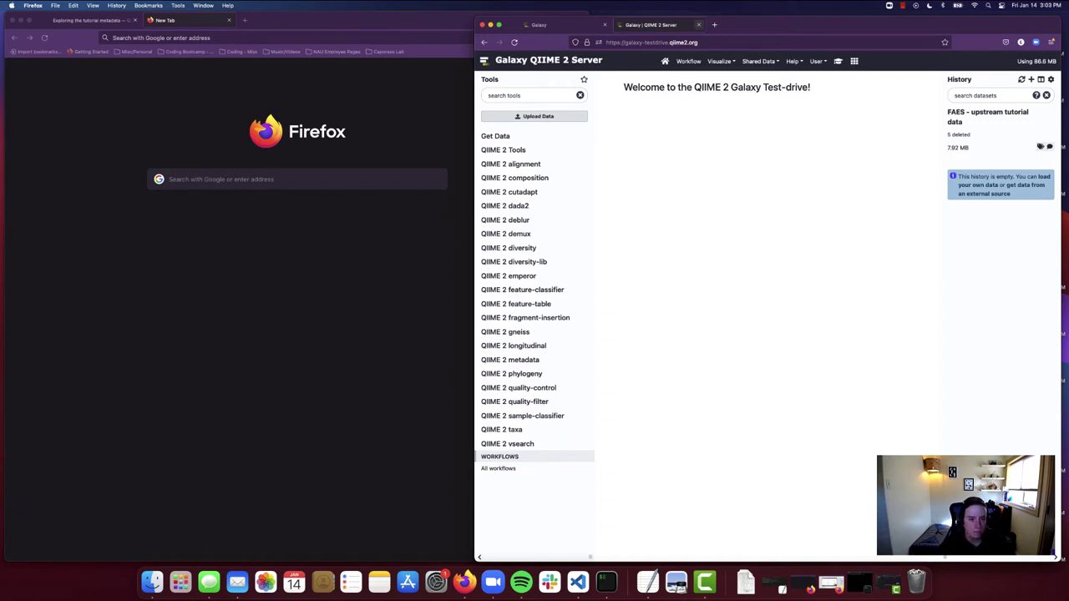
Step: In the workshop tutorial window, enlarge the page to 133% and open the "Exploring the tutorial metadata" chapter
{"action": "left_click", "coordinate": [232, 256]}
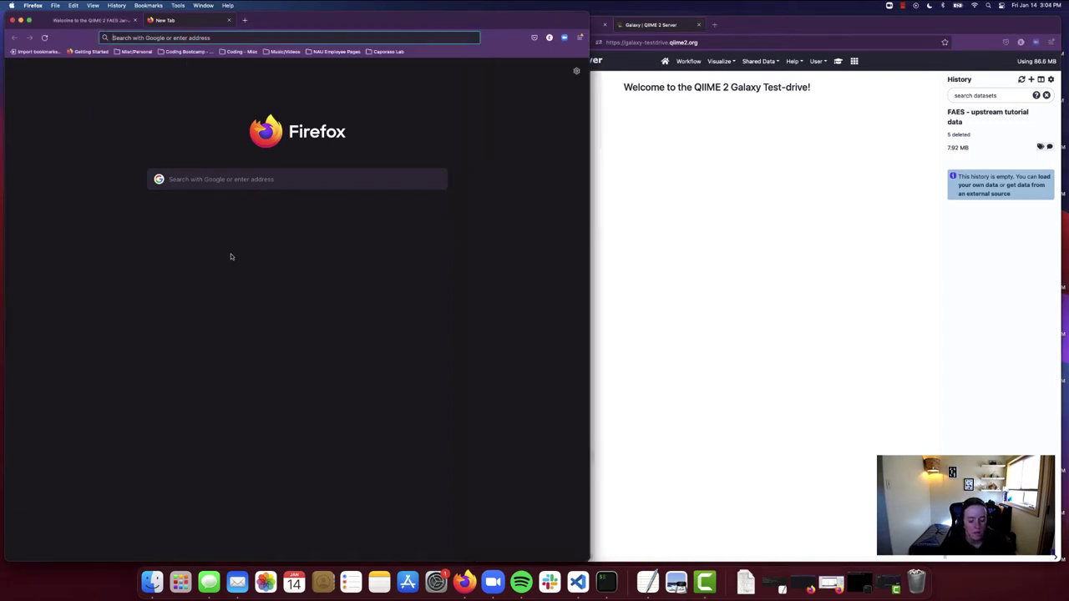
{"action": "left_click", "coordinate": [82, 23]}
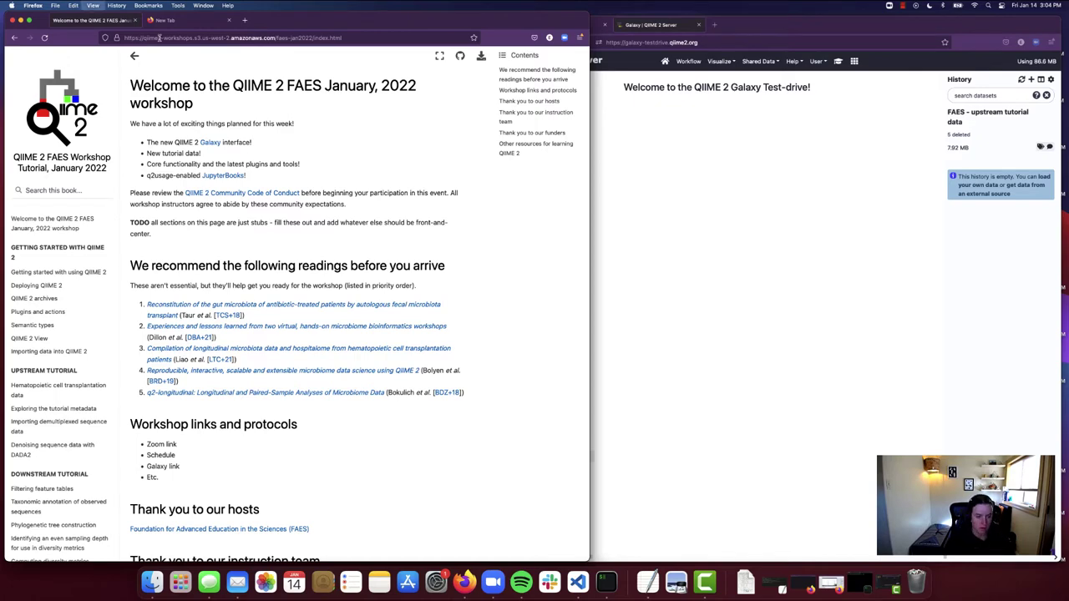
{"action": "key", "text": "super+equal"}
{"action": "key", "text": "super+equal"}
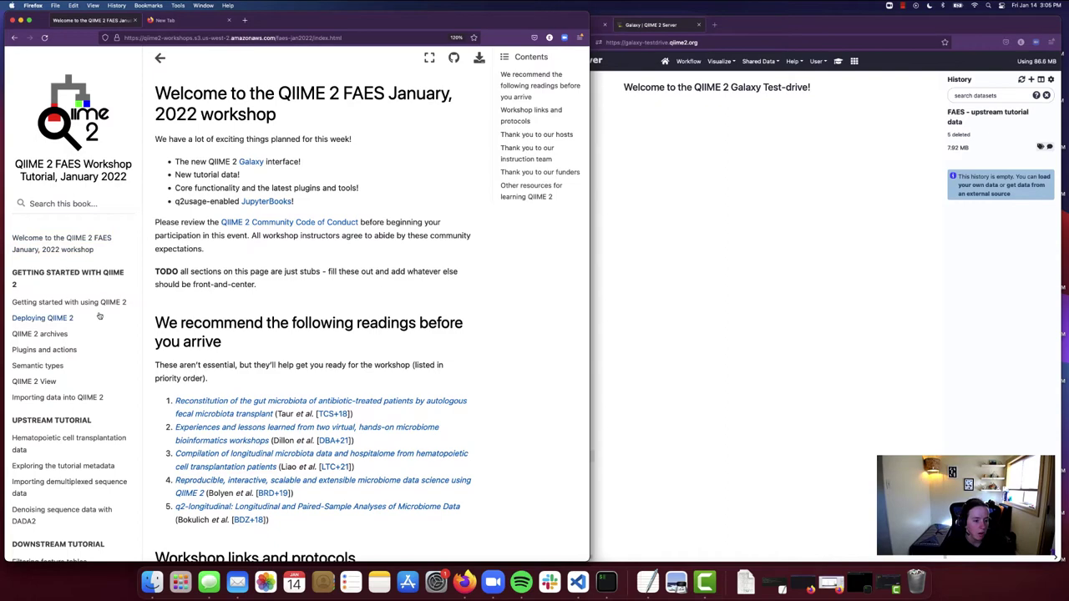
{"action": "key", "text": "super+equal"}
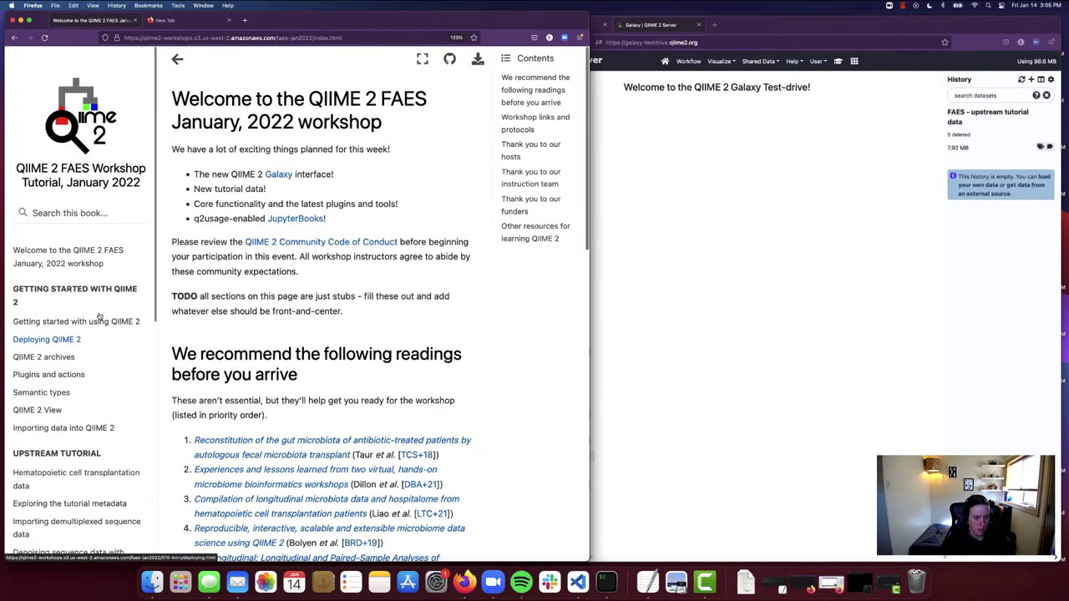
{"action": "scroll", "coordinate": [77, 303], "scroll_direction": "down", "scroll_amount": 3}
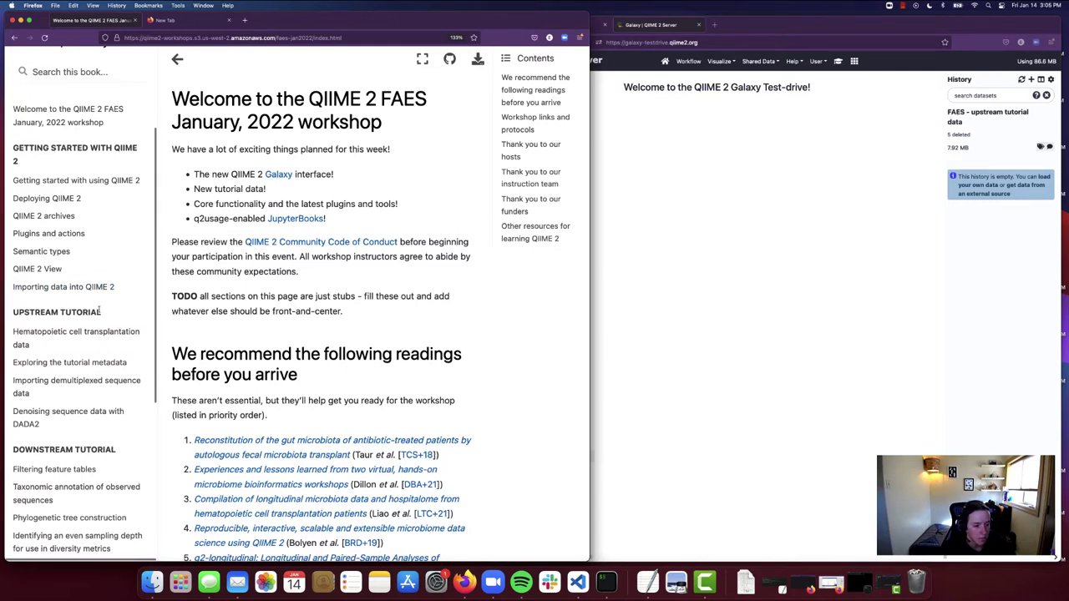
{"action": "left_click", "coordinate": [72, 362]}
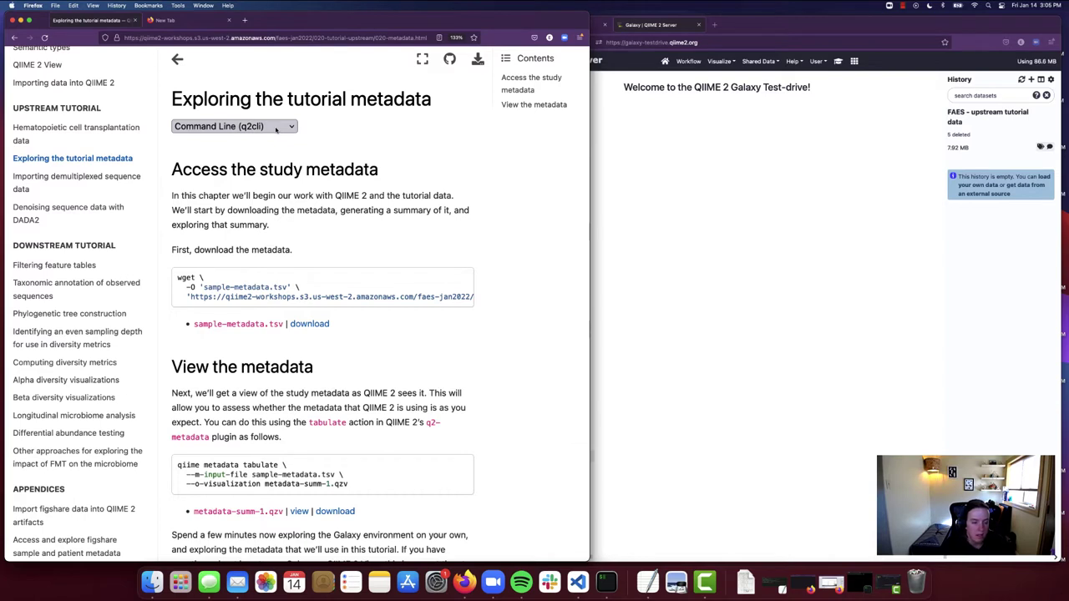
Step: Switch the chapter's instructions to the Galaxy (q2galaxy) interface and review the study metadata upload steps
{"action": "left_click", "coordinate": [276, 130]}
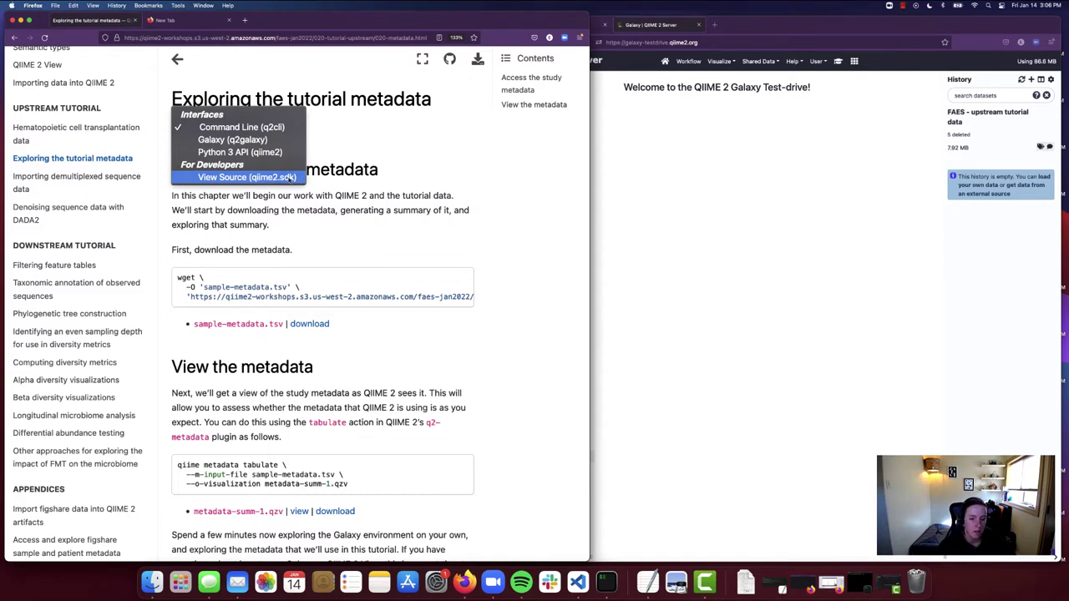
{"action": "left_click", "coordinate": [288, 142]}
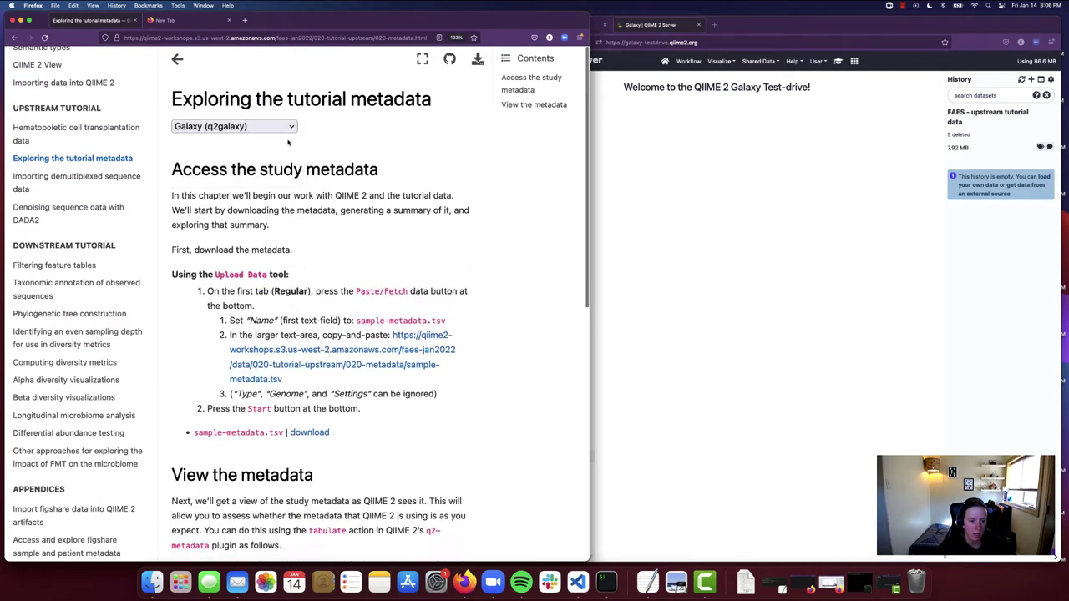
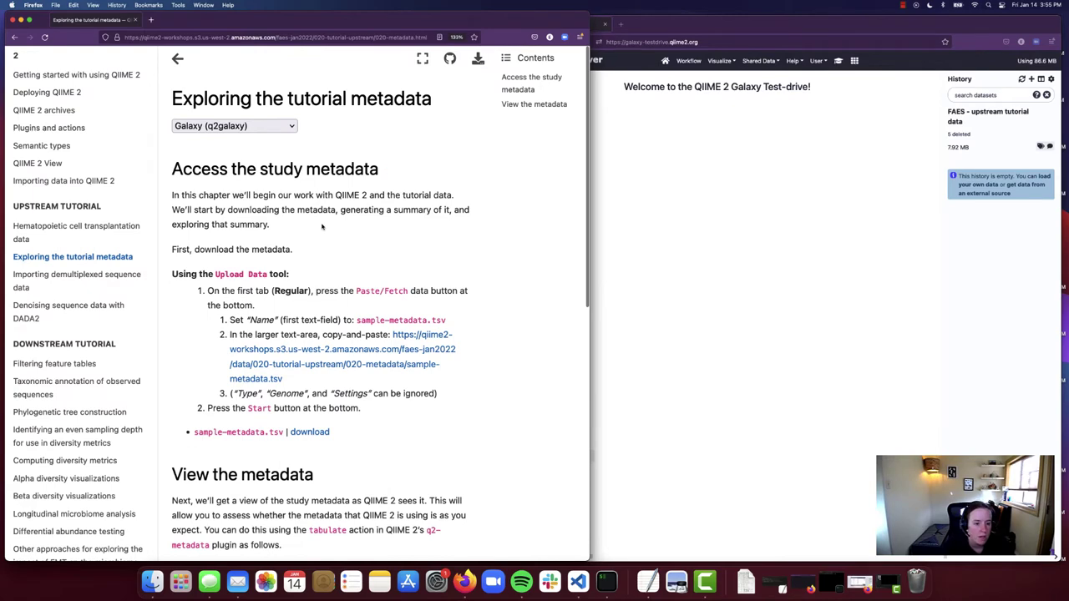
{"action": "scroll", "coordinate": [324, 220], "scroll_direction": "down", "scroll_amount": 3}
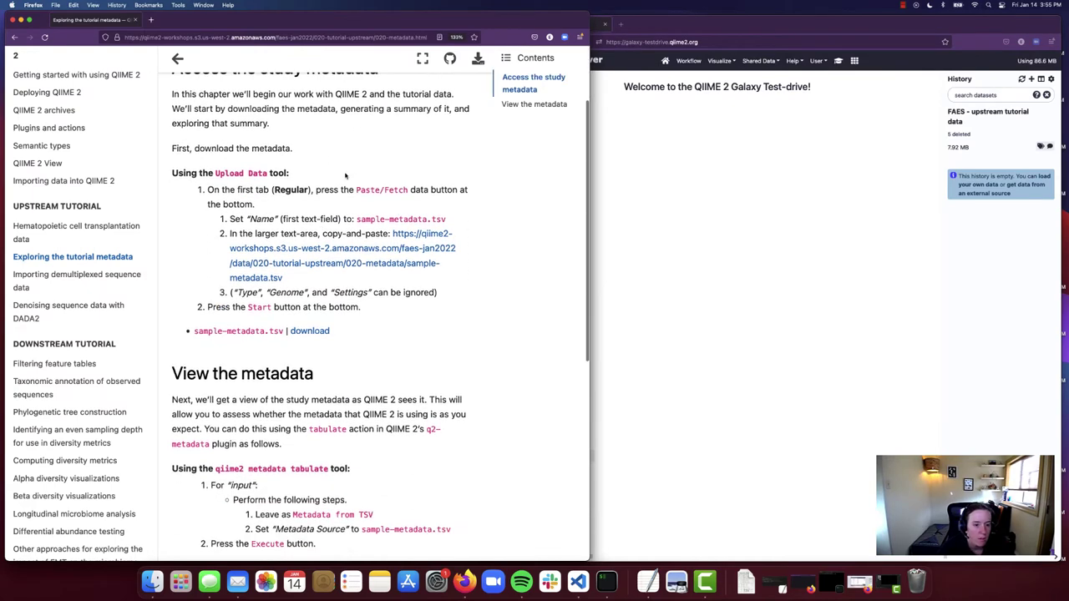
{"action": "scroll", "coordinate": [278, 94], "scroll_direction": "up", "scroll_amount": 1}
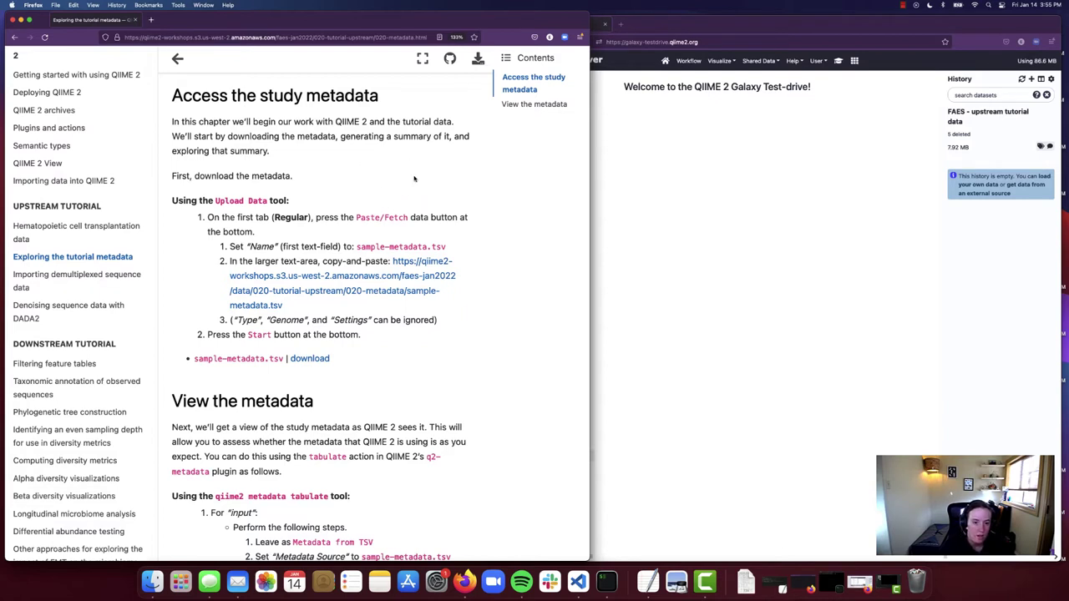
Step: In the Galaxy window, enlarge the page to 150% and add a Paste/Fetch data entry to a regular data upload
{"action": "left_click", "coordinate": [685, 28]}
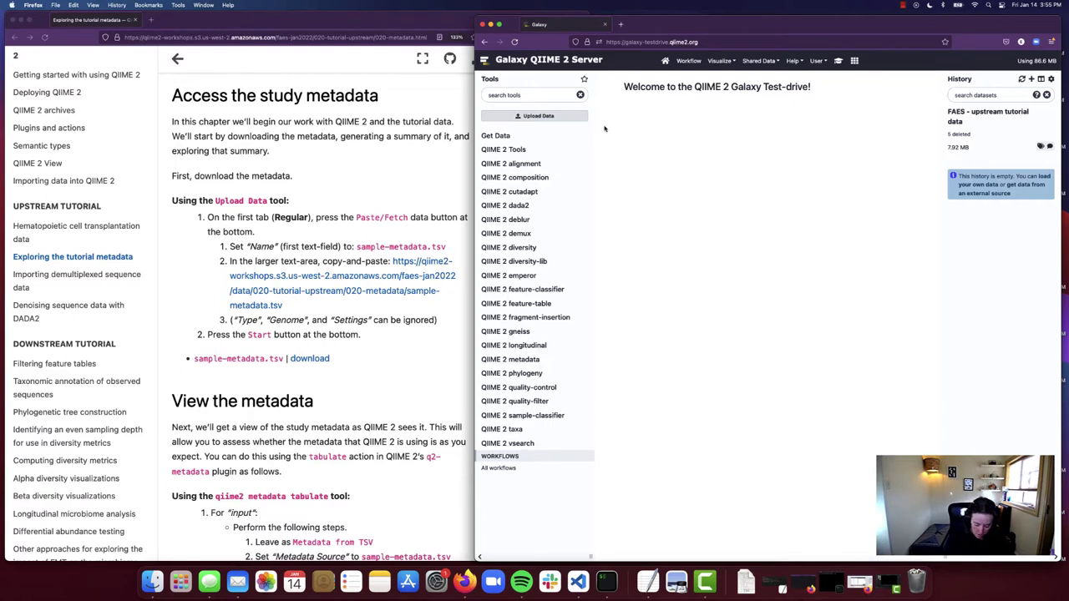
{"action": "key", "text": "super+equal"}
{"action": "key", "text": "super+equal"}
{"action": "key", "text": "super+equal"}
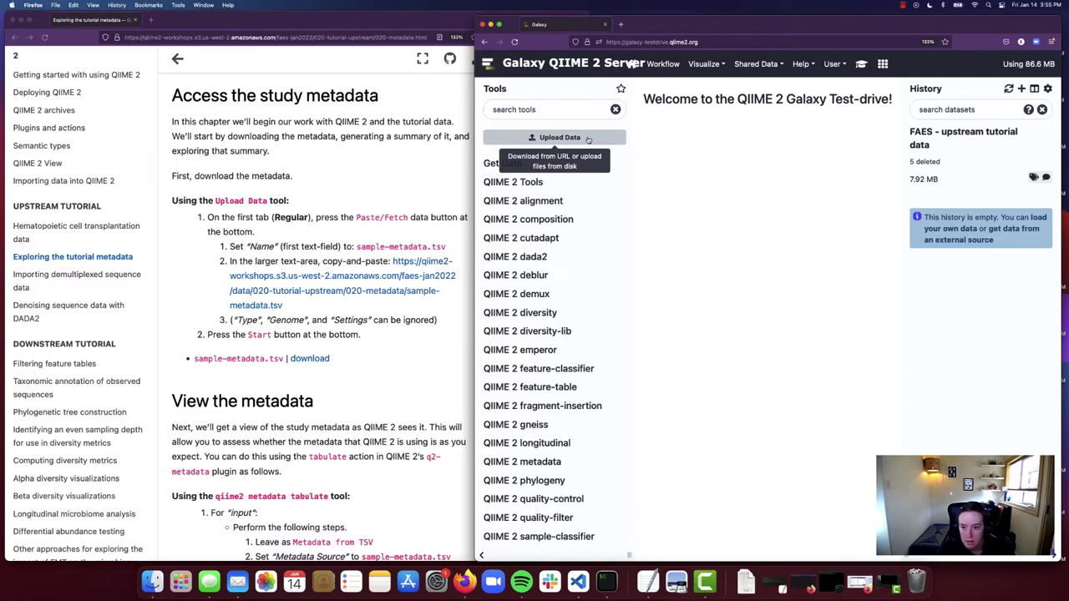
{"action": "left_click", "coordinate": [588, 140]}
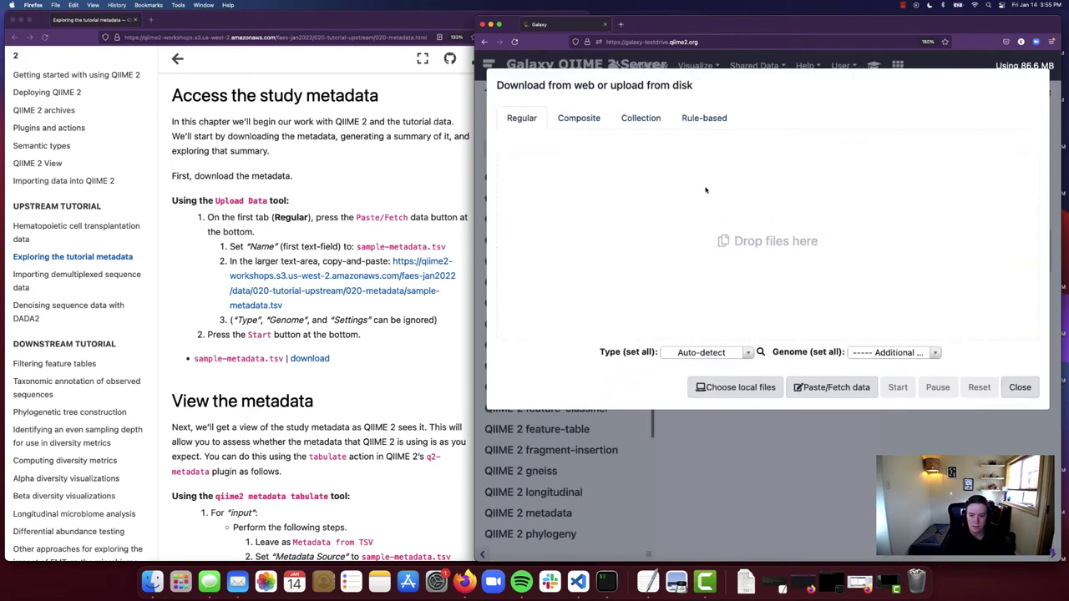
{"action": "key", "text": "super+equal"}
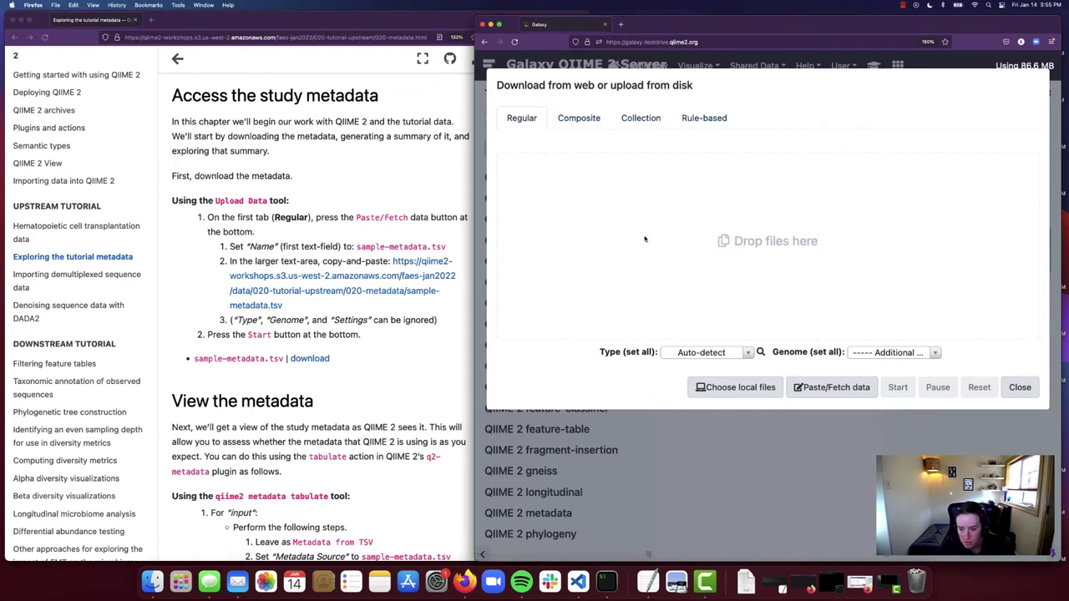
{"action": "left_click", "coordinate": [835, 395]}
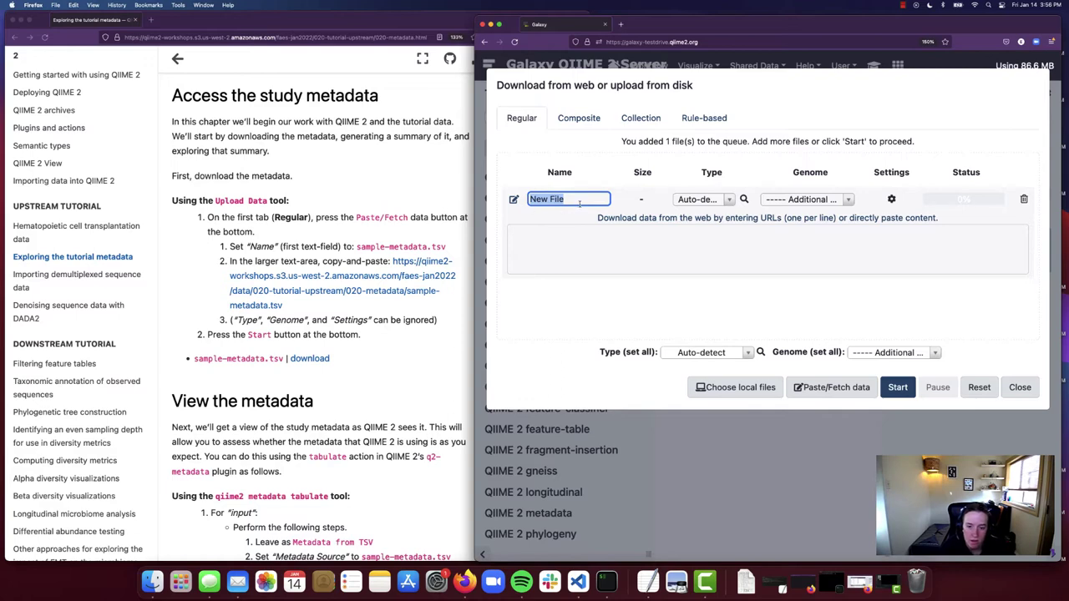
Step: Name the new upload entry sample-metadata.tsv
{"action": "key", "text": "BackSpace"}
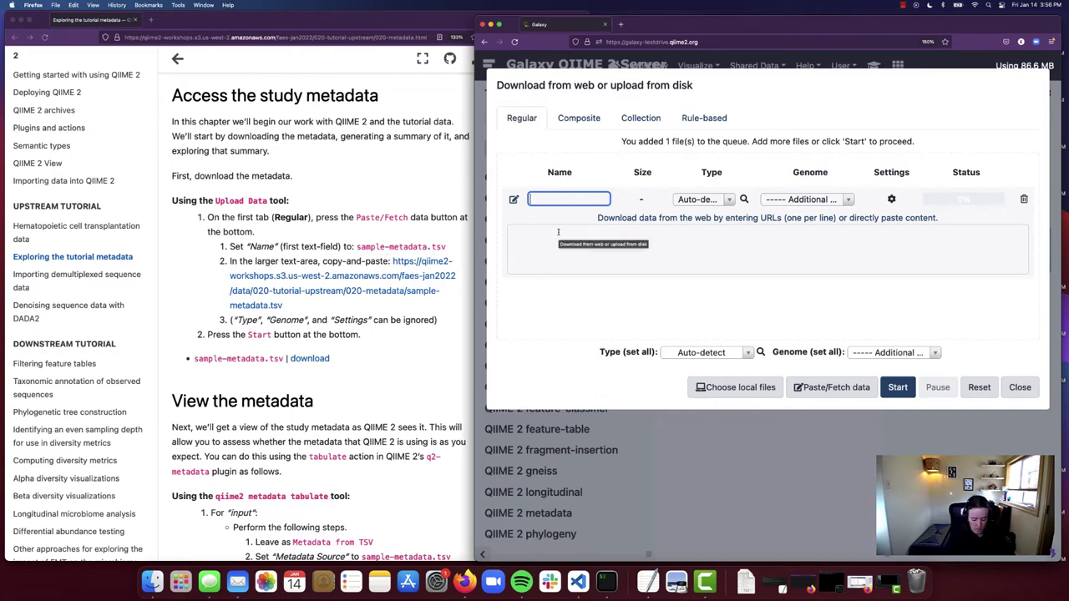
{"action": "type", "text": "sample-"}
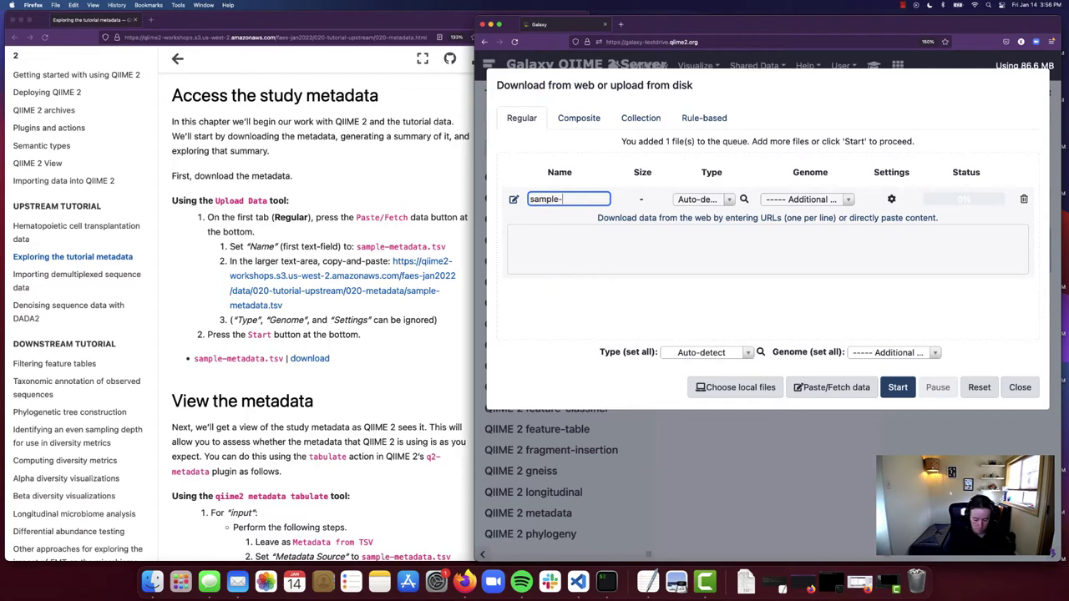
{"action": "type", "text": "metadata"}
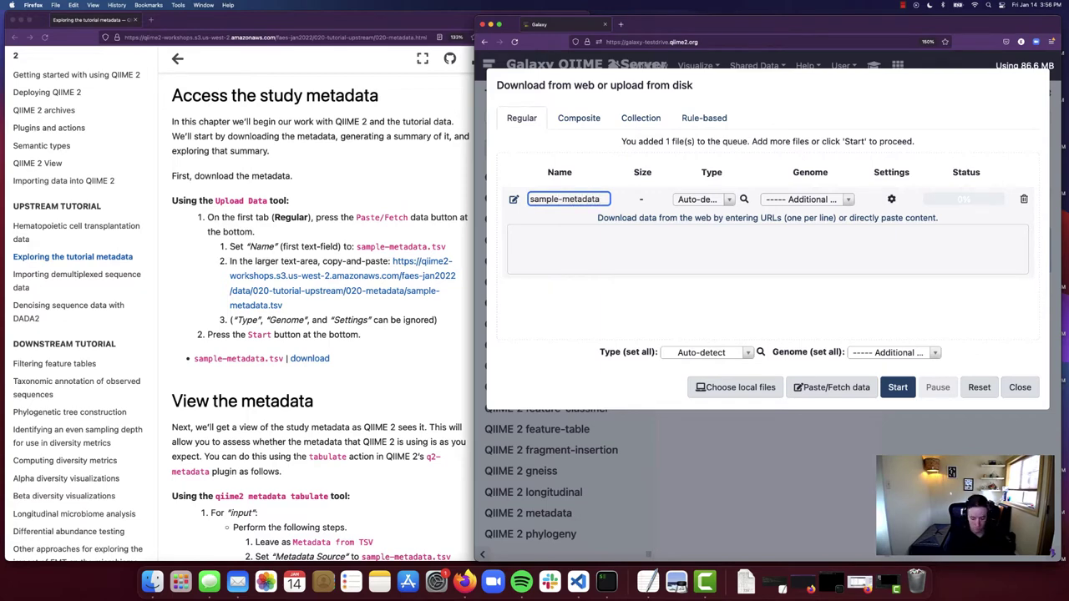
{"action": "type", "text": ".tsv"}
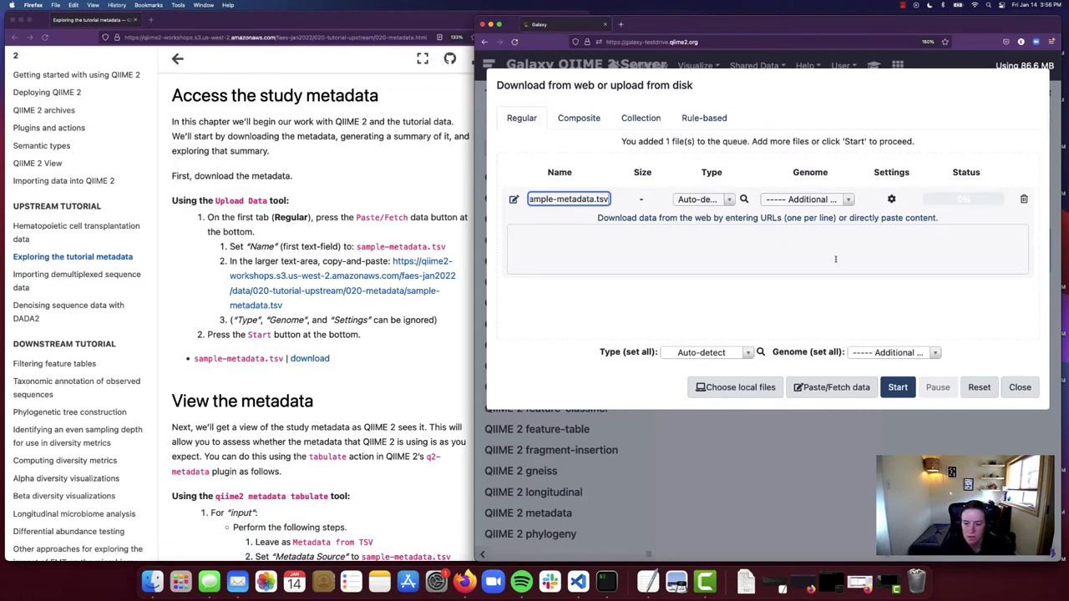
Step: Copy the sample-metadata.tsv link address from the tutorial and paste it as the upload entry's download URL
{"action": "left_click", "coordinate": [717, 245]}
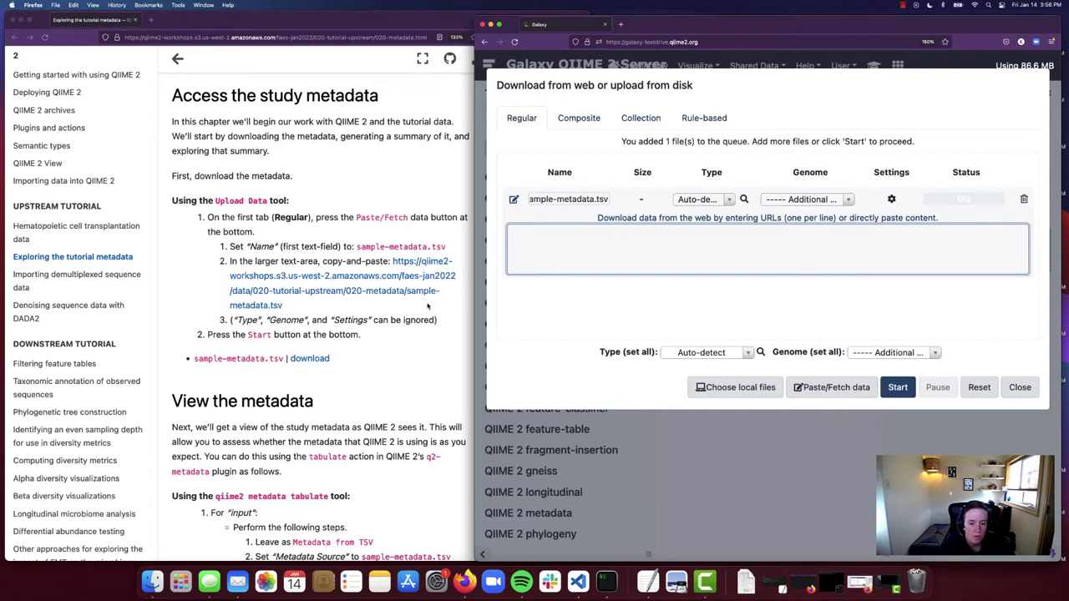
{"action": "left_click", "coordinate": [427, 306]}
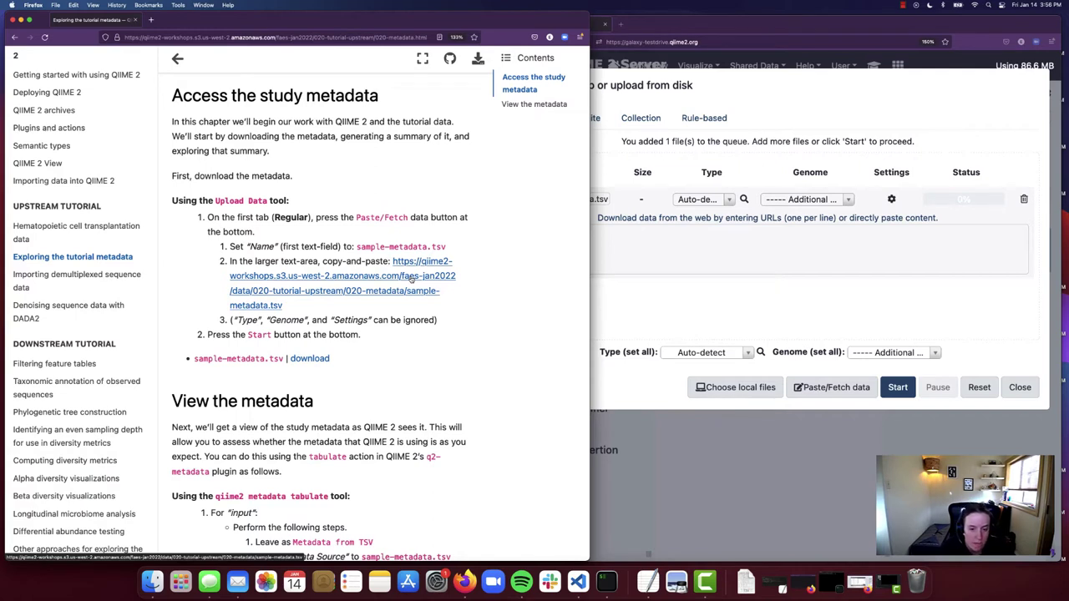
{"action": "left_click", "coordinate": [411, 279]}
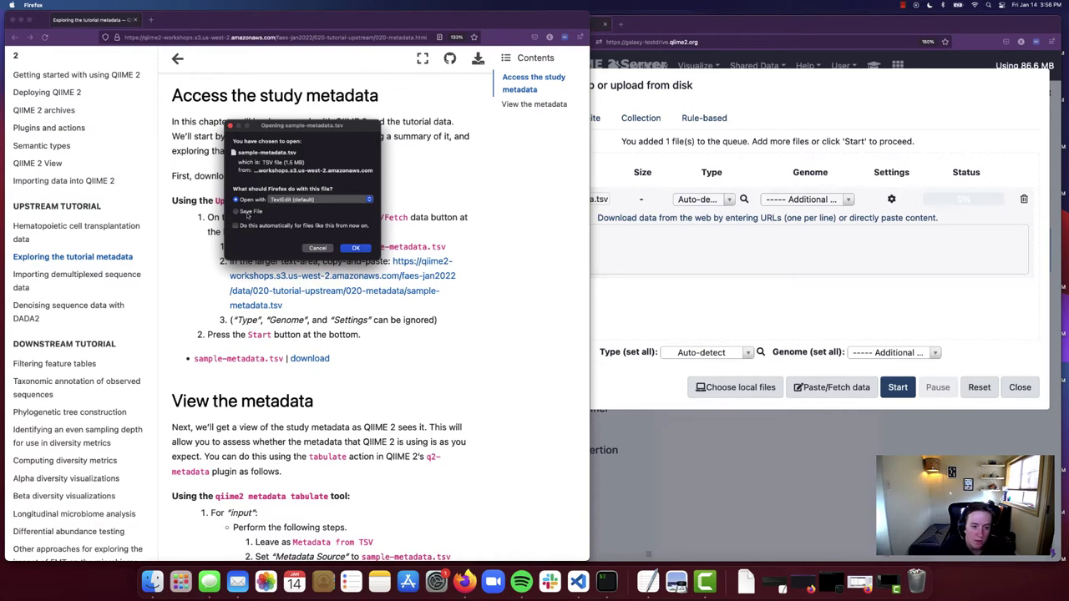
{"action": "left_click", "coordinate": [318, 248]}
{"action": "right_click", "coordinate": [411, 276]}
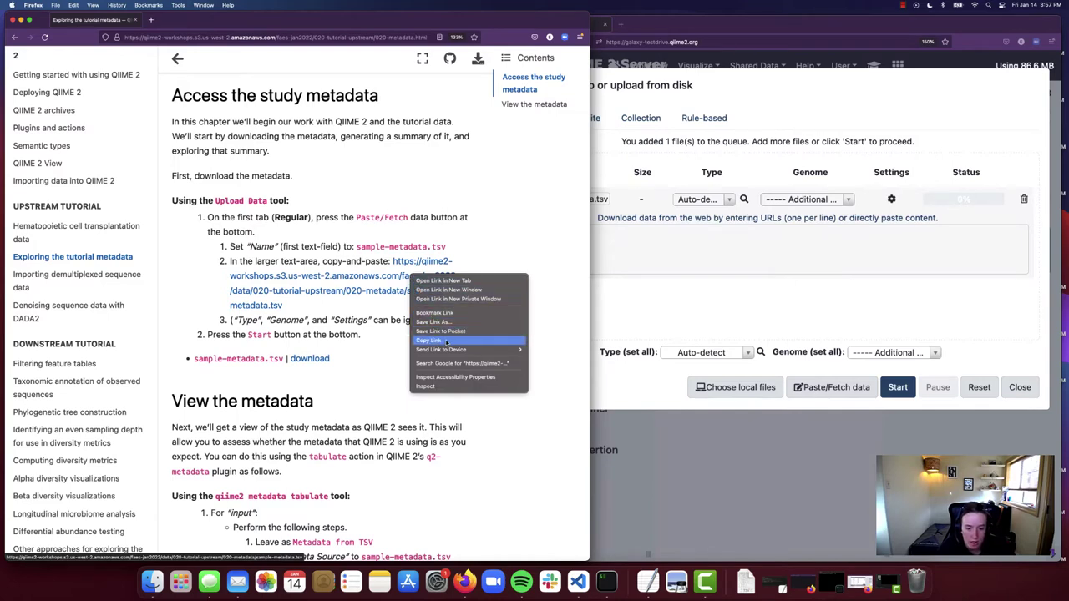
{"action": "left_click", "coordinate": [448, 341]}
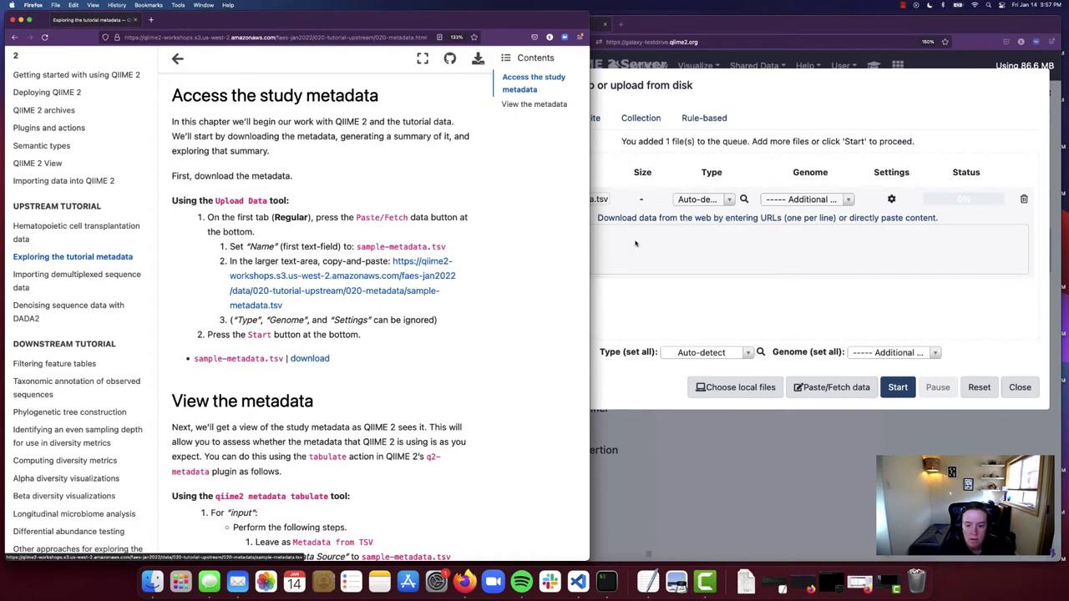
{"action": "left_click", "coordinate": [682, 244]}
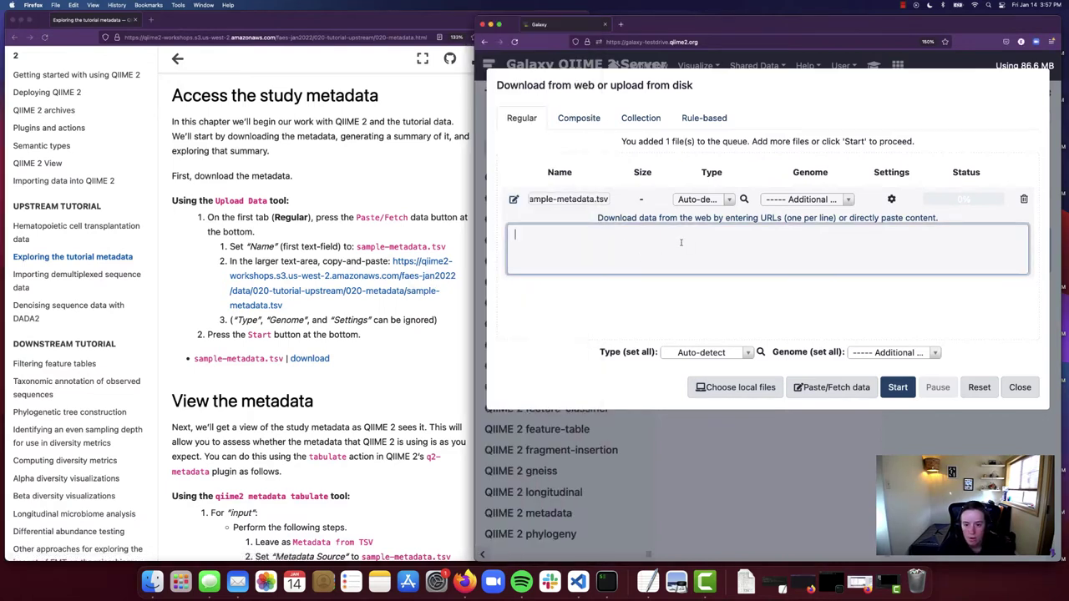
{"action": "right_click", "coordinate": [578, 236]}
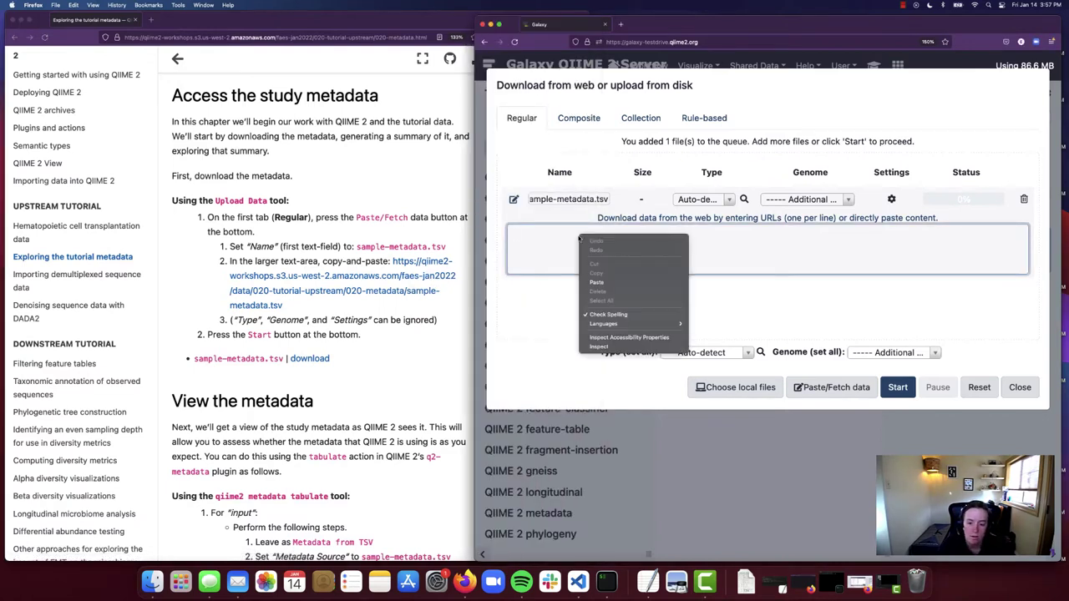
{"action": "left_click", "coordinate": [607, 284]}
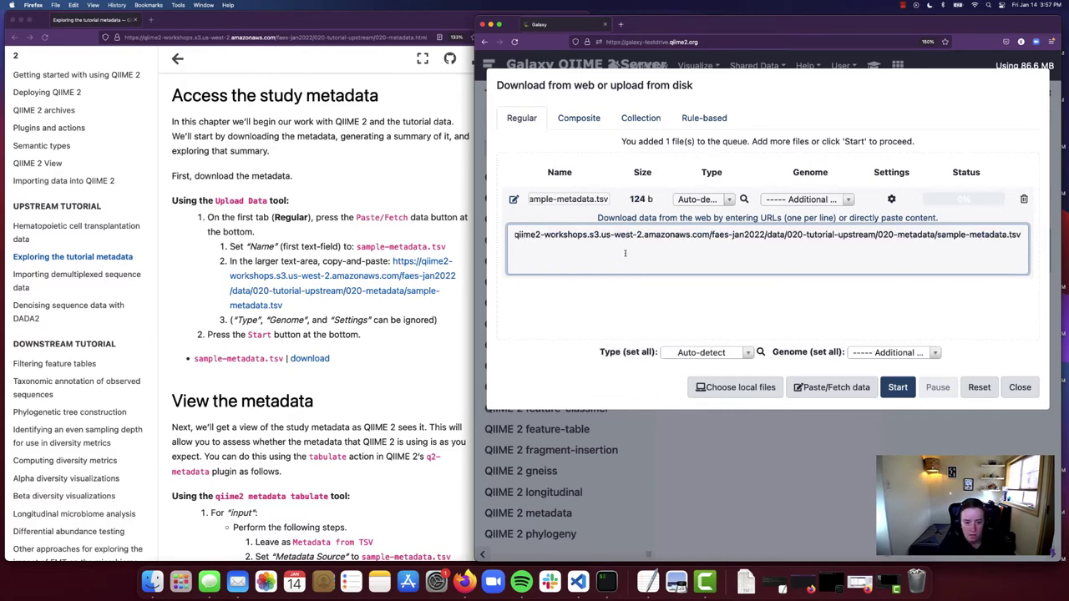
Step: Check the full pasted URL and start the upload of sample-metadata.tsv
{"action": "key", "text": "End"}
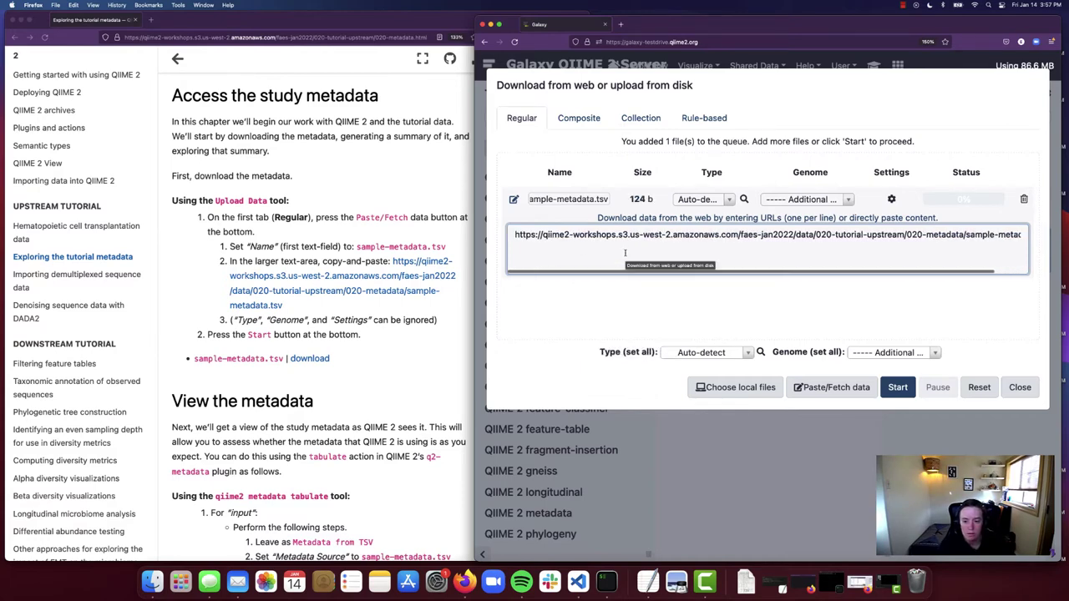
{"action": "scroll", "coordinate": [613, 234], "scroll_direction": "right", "scroll_amount": 5}
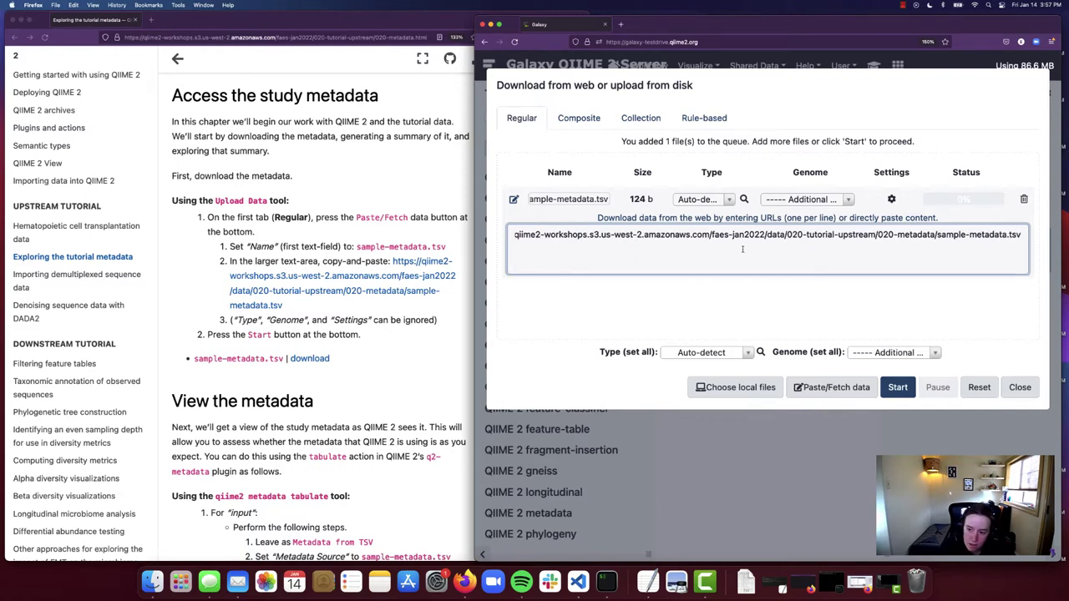
{"action": "left_click", "coordinate": [839, 304]}
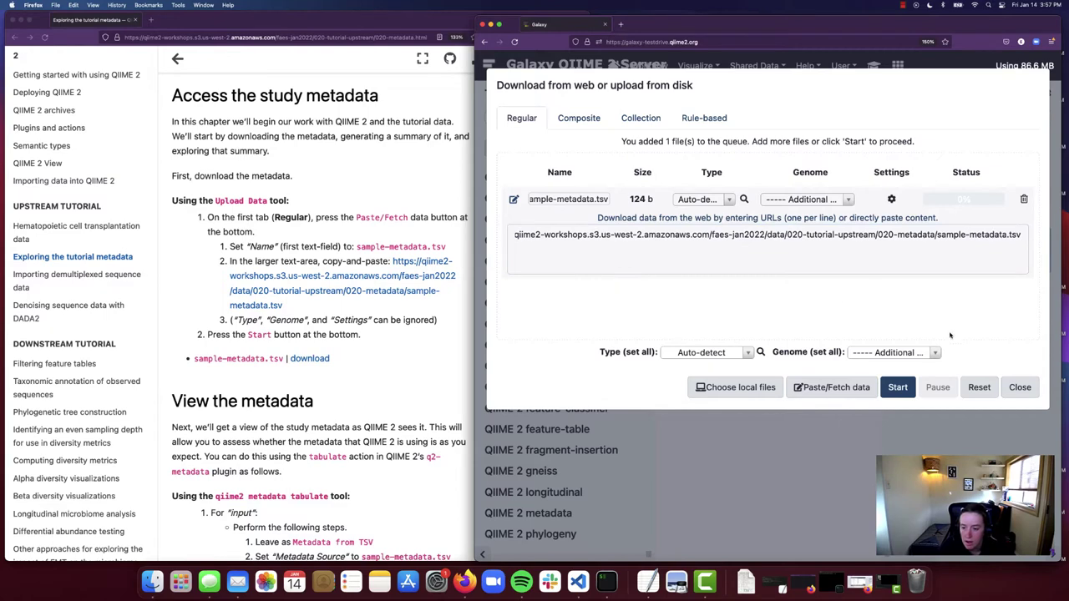
{"action": "left_click", "coordinate": [899, 388]}
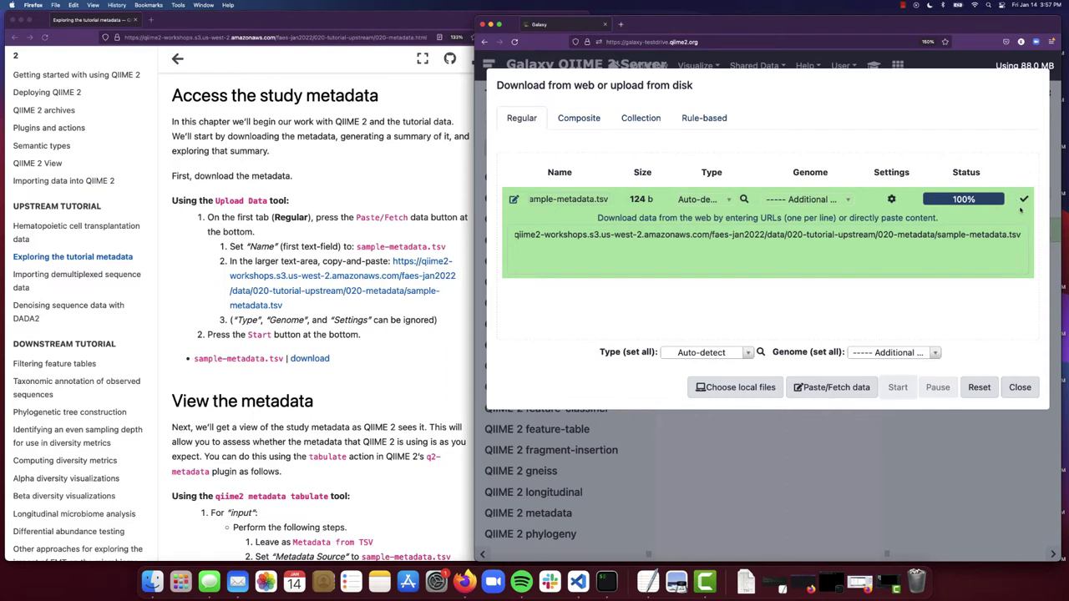
Step: Close the upload dialog and rename the unnamed history as FAES 2022 Tutorial
{"action": "left_click", "coordinate": [1021, 388]}
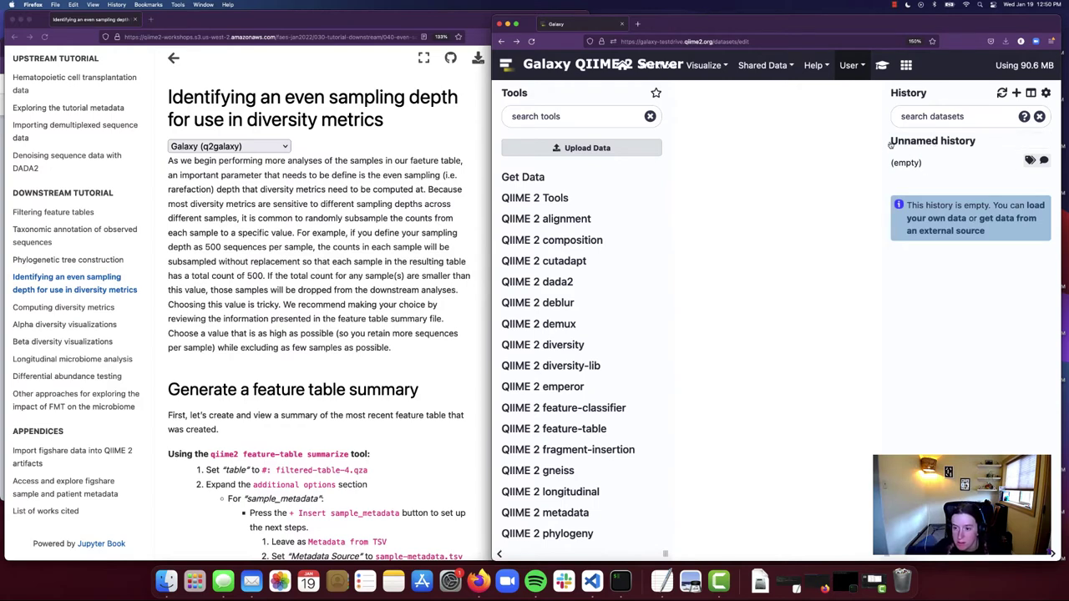
{"action": "left_click", "coordinate": [953, 142]}
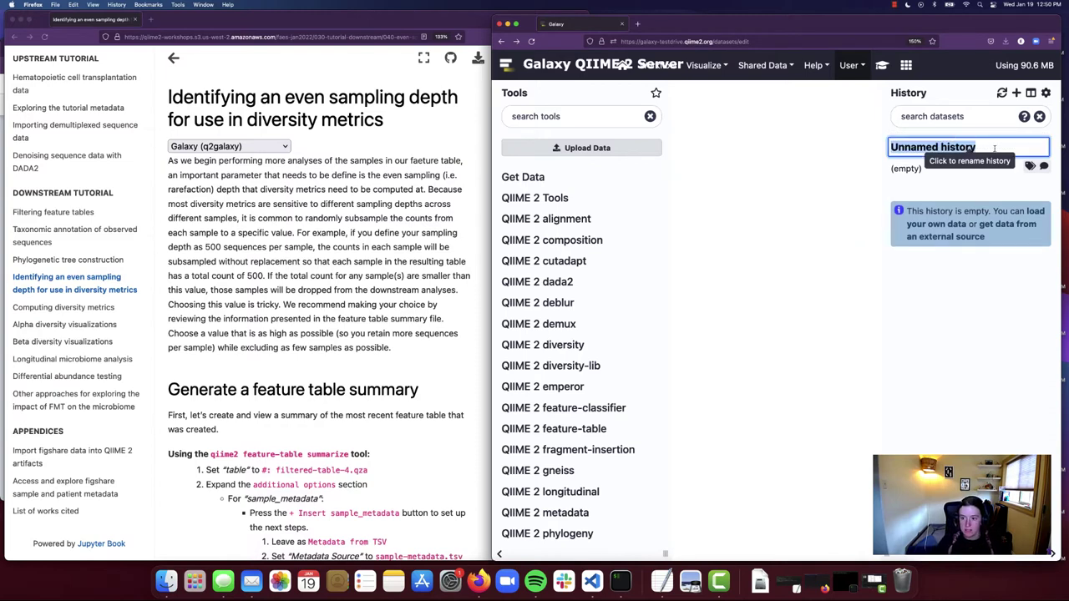
{"action": "key", "text": "BackSpace"}
{"action": "type", "text": "FAES"}
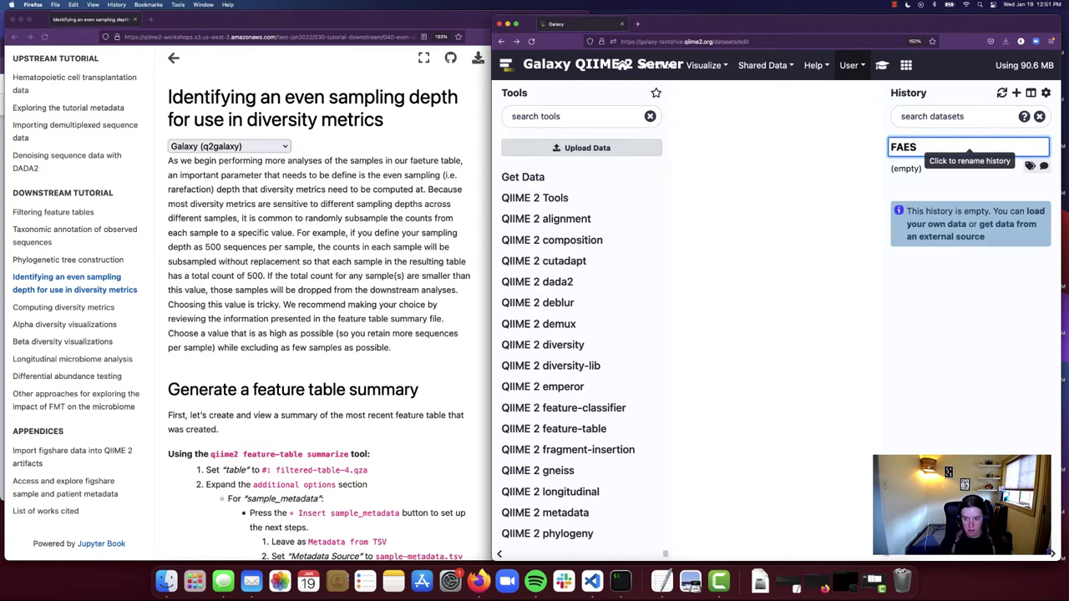
{"action": "type", "text": " 2022 T"}
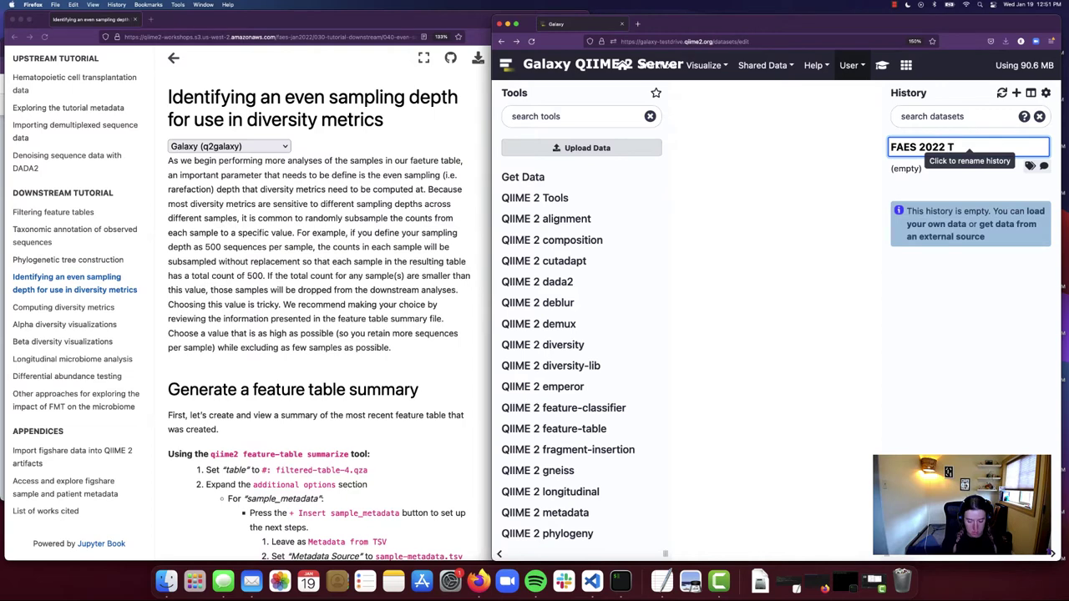
{"action": "type", "text": "utorial"}
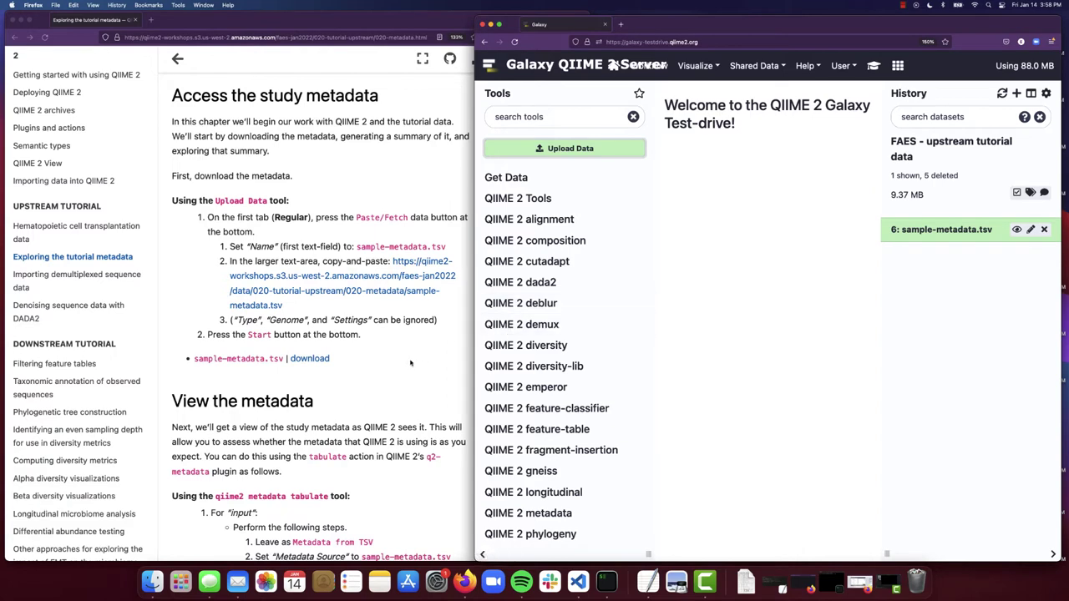
Step: Read the tutorial's View the metadata instructions and open the qiime2 metadata tabulate tool from the QIIME 2 metadata tools
{"action": "scroll", "coordinate": [410, 363], "scroll_direction": "down", "scroll_amount": 1}
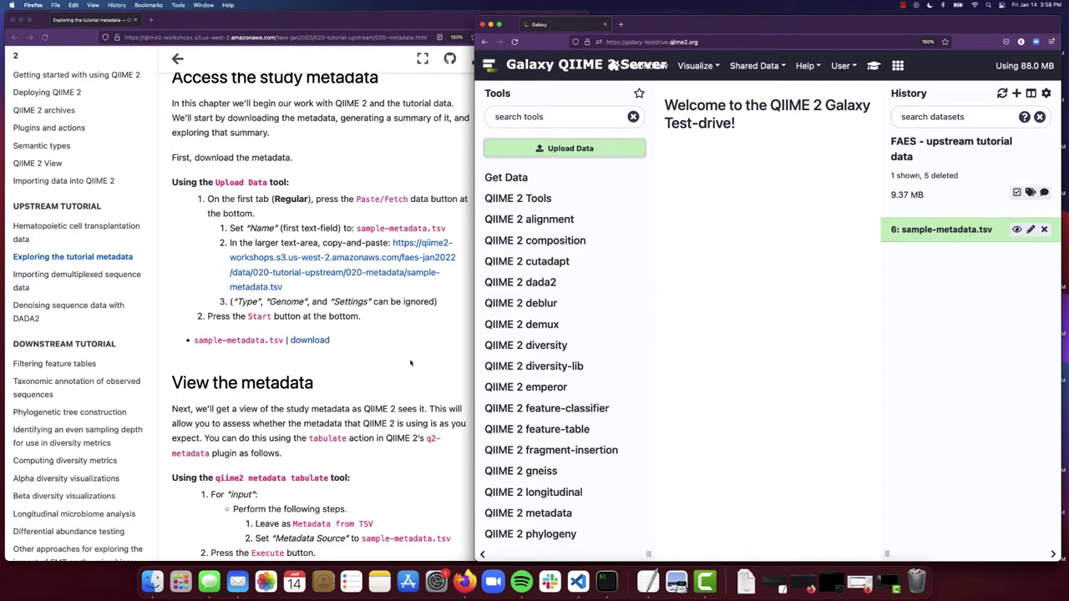
{"action": "scroll", "coordinate": [431, 340], "scroll_direction": "down", "scroll_amount": 13}
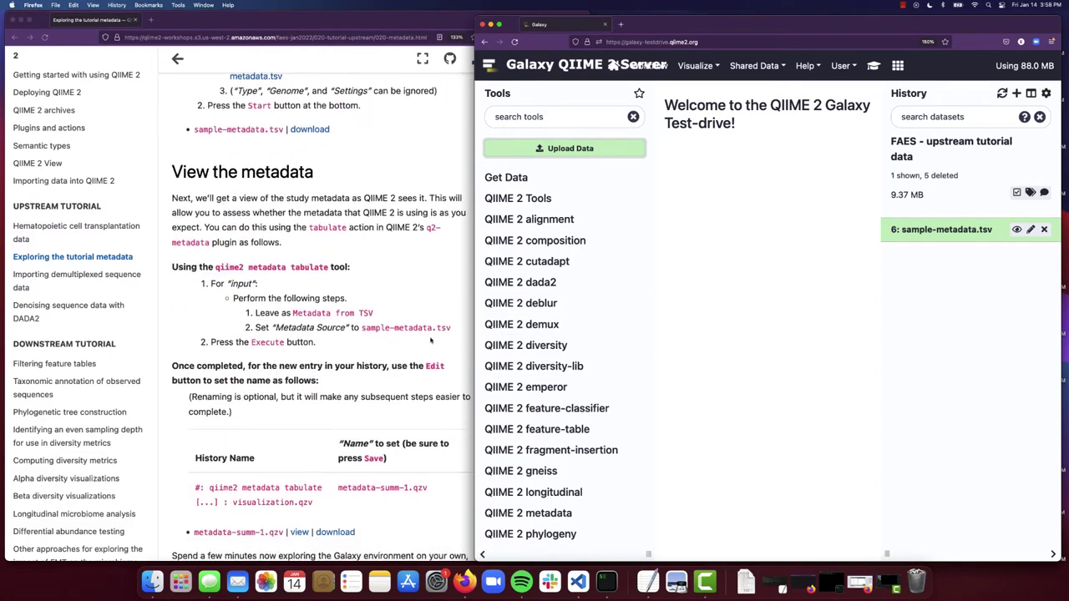
{"action": "scroll", "coordinate": [430, 340], "scroll_direction": "down", "scroll_amount": 3}
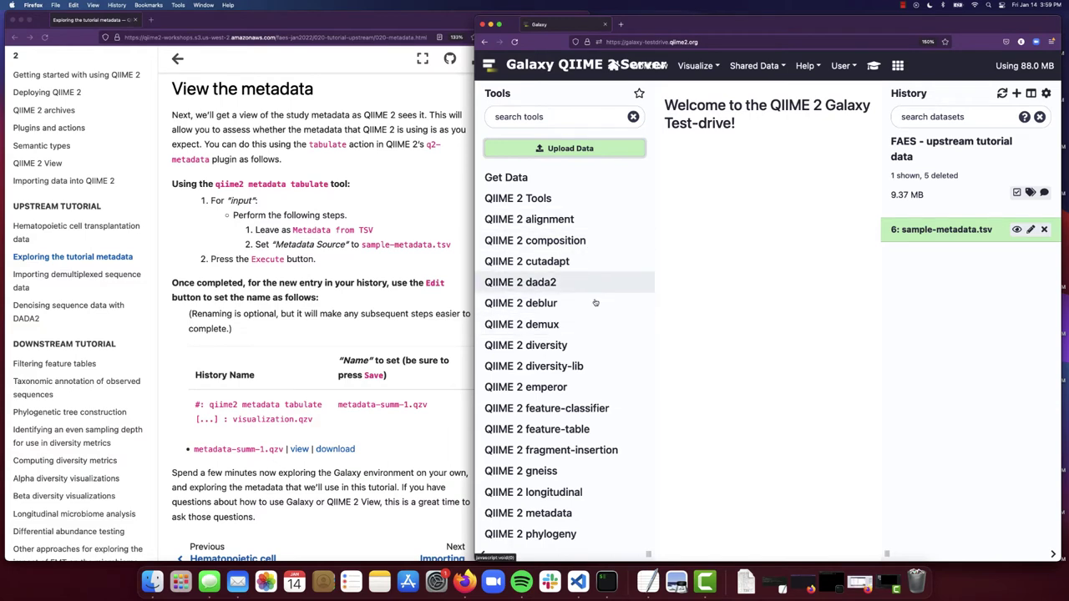
{"action": "scroll", "coordinate": [595, 327], "scroll_direction": "down", "scroll_amount": 2}
{"action": "scroll", "coordinate": [596, 333], "scroll_direction": "down", "scroll_amount": 3}
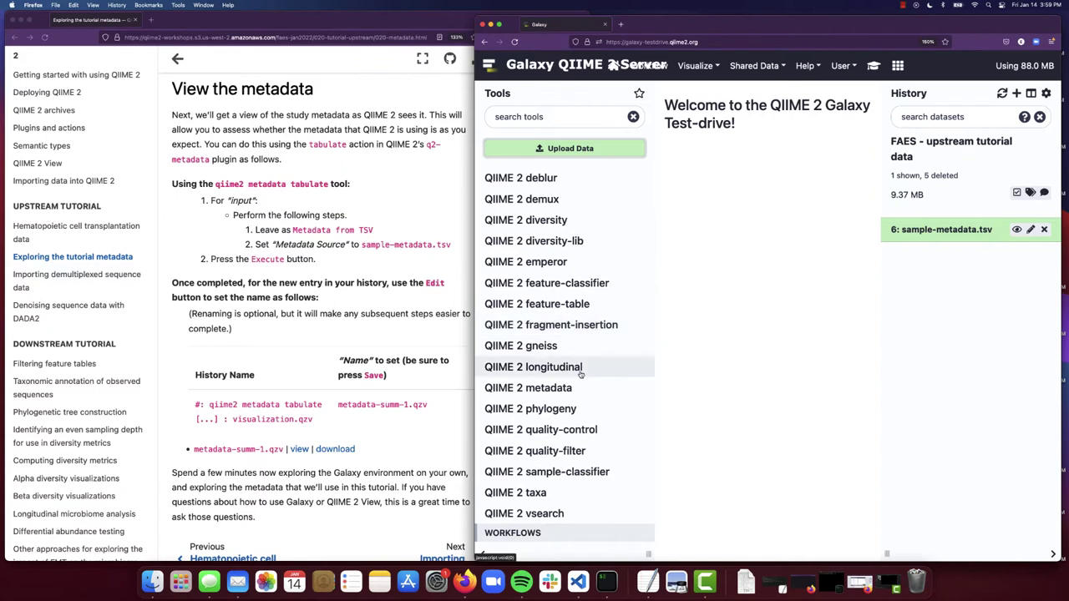
{"action": "left_click", "coordinate": [551, 390]}
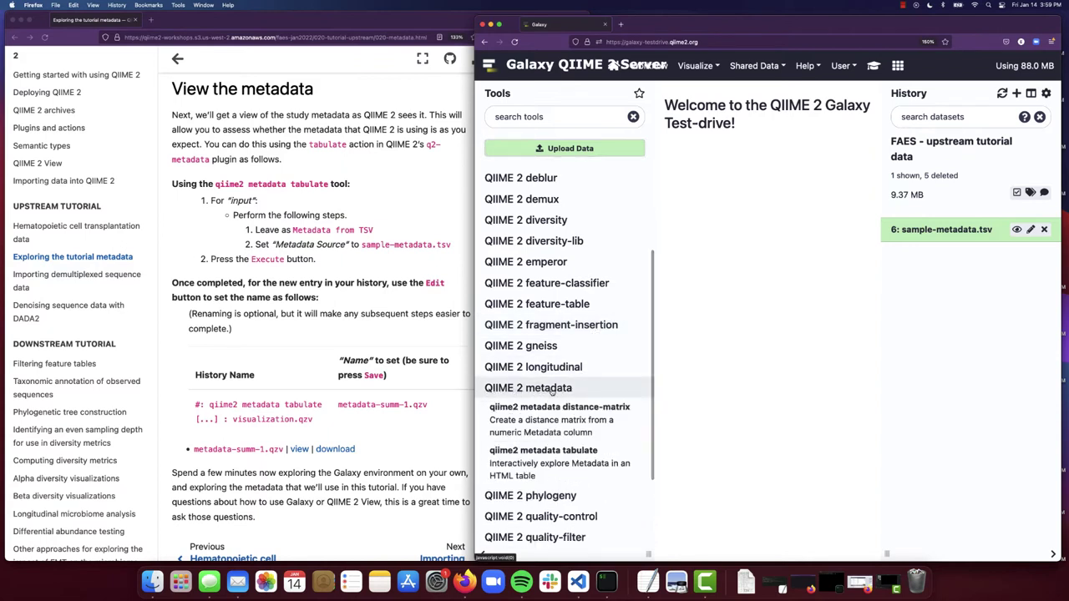
{"action": "left_click", "coordinate": [565, 461]}
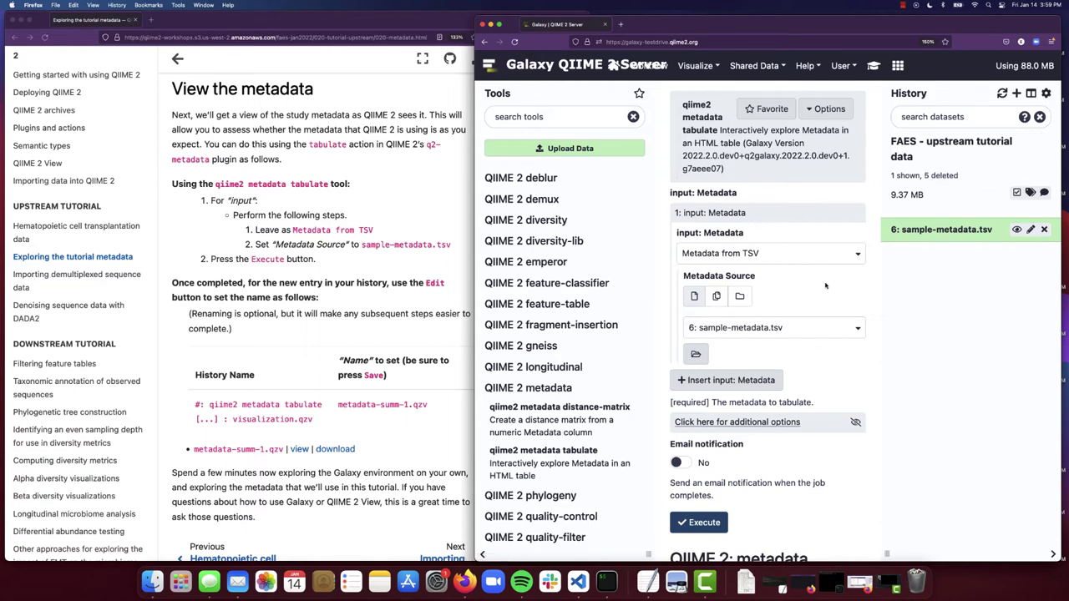
Step: Run qiime2 metadata tabulate with Metadata from TSV as the input and sample-metadata.tsv as the metadata source
{"action": "scroll", "coordinate": [825, 286], "scroll_direction": "down", "scroll_amount": 2}
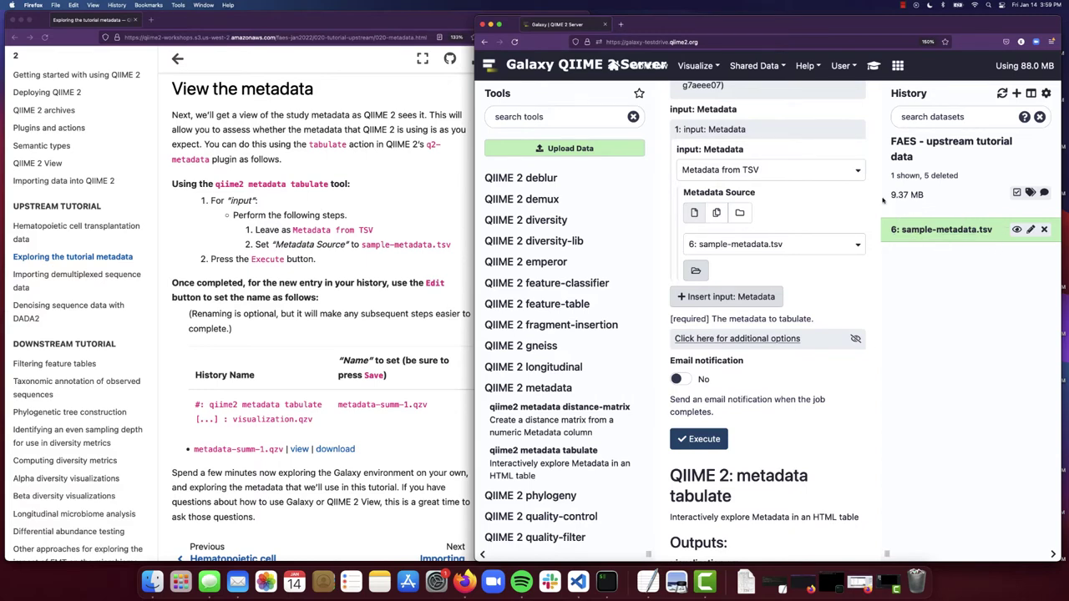
{"action": "left_click", "coordinate": [780, 175]}
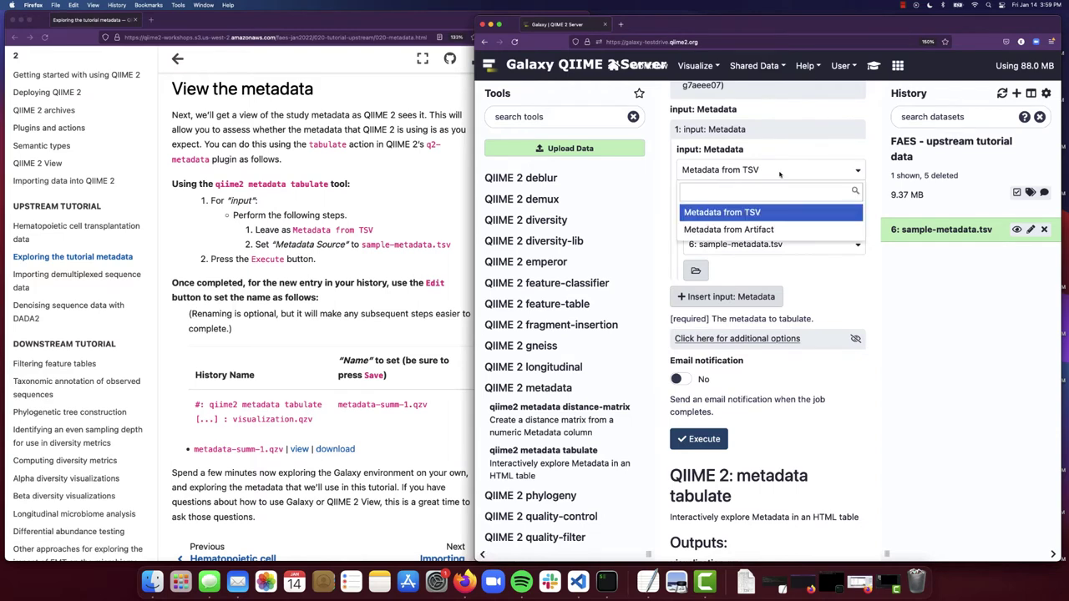
{"action": "left_click", "coordinate": [780, 174]}
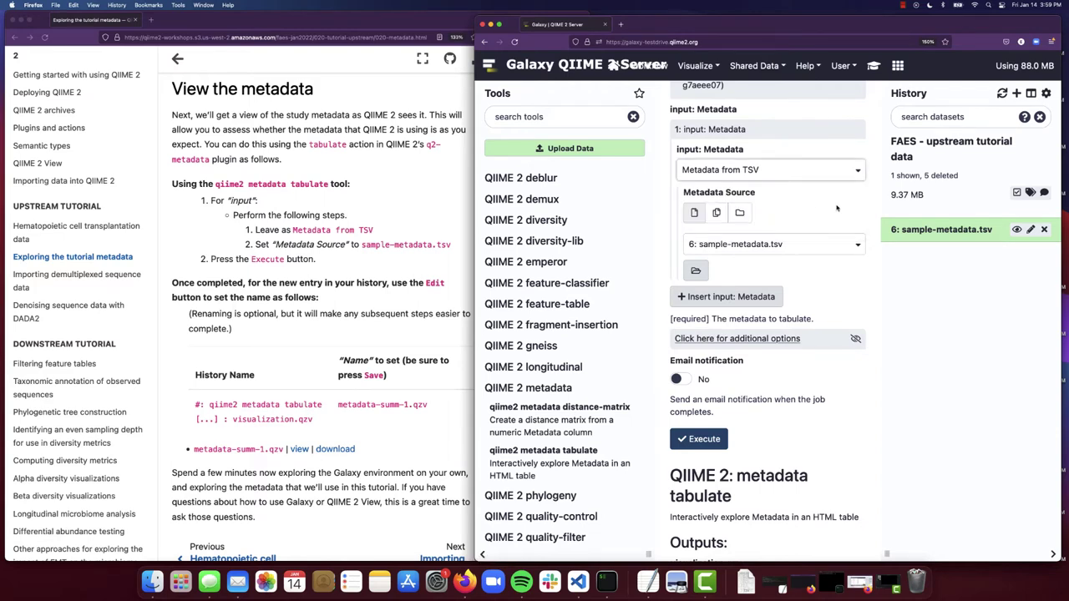
{"action": "scroll", "coordinate": [837, 208], "scroll_direction": "down", "scroll_amount": 2}
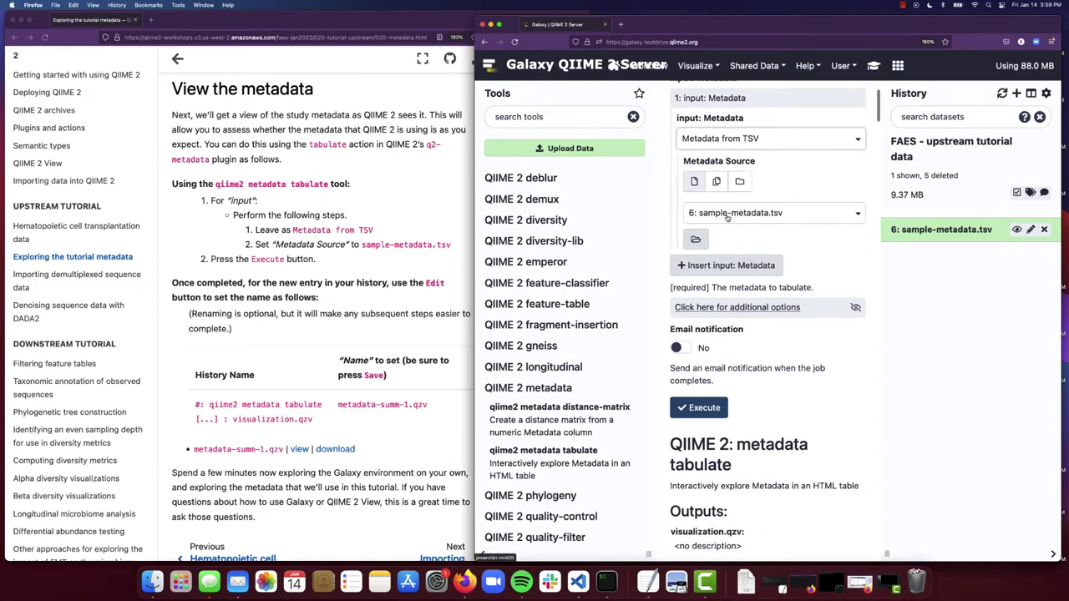
{"action": "left_click", "coordinate": [806, 217]}
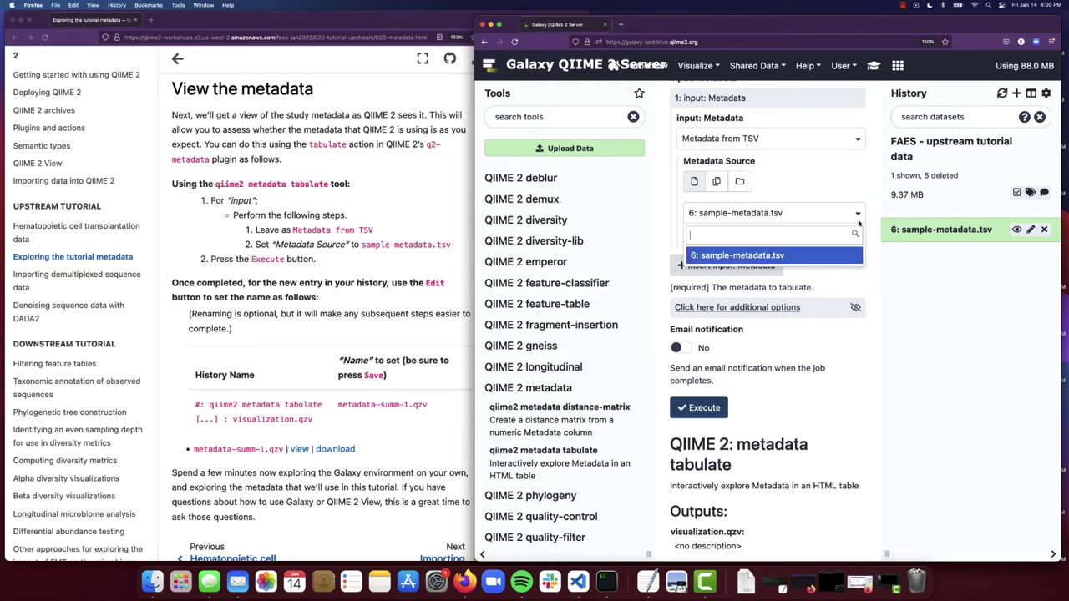
{"action": "left_click", "coordinate": [814, 259]}
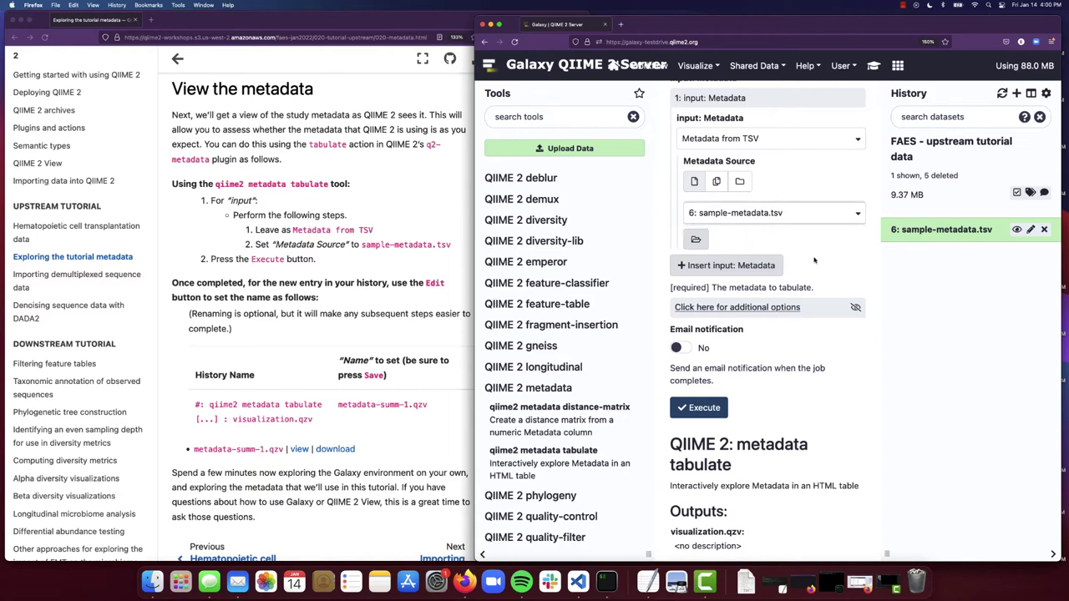
{"action": "left_click", "coordinate": [697, 240]}
{"action": "left_click", "coordinate": [633, 170]}
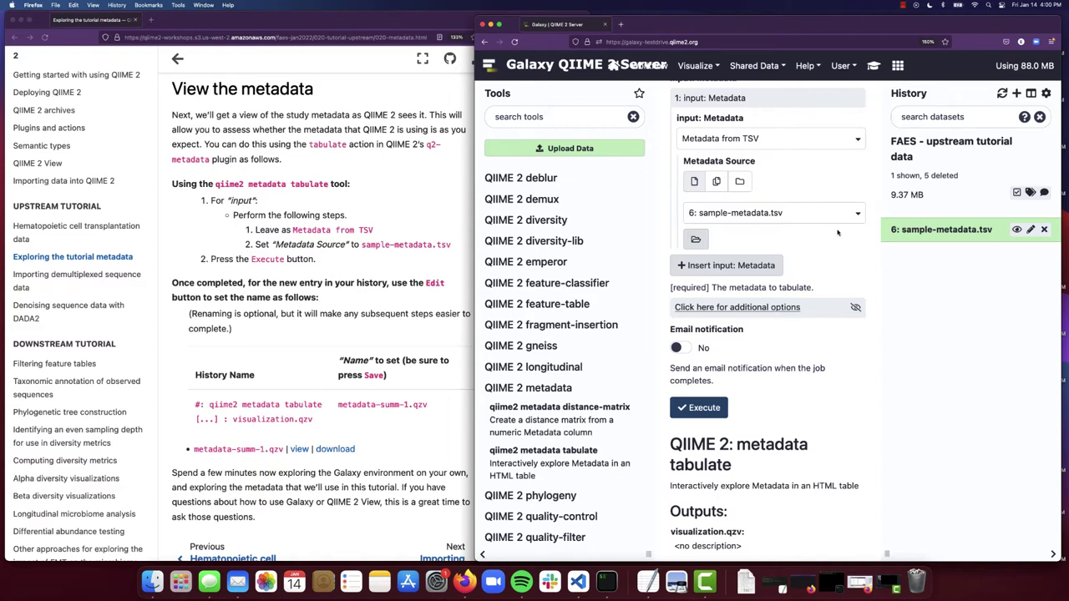
{"action": "scroll", "coordinate": [823, 286], "scroll_direction": "down", "scroll_amount": 3}
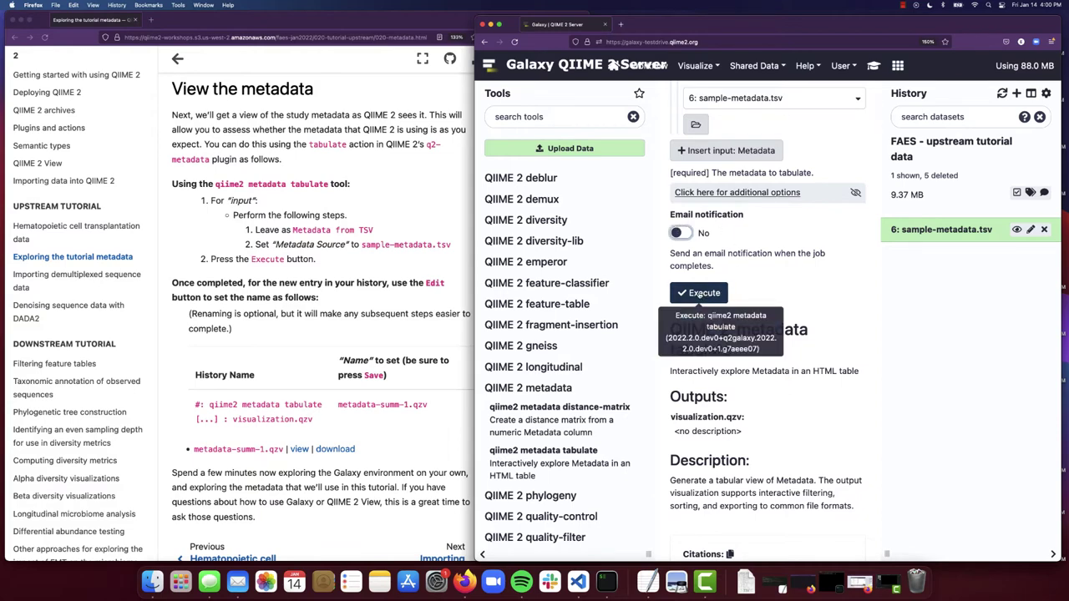
{"action": "left_click", "coordinate": [704, 293]}
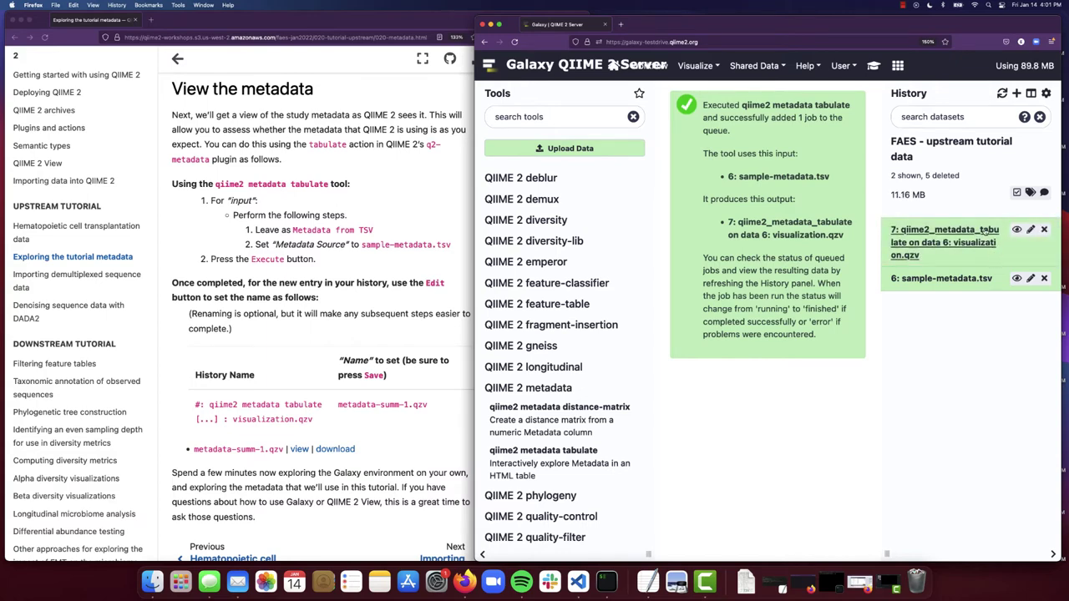
Step: Expand the tabulate output in the history and compare the parts of its name with the tutorial's History Name entry
{"action": "left_click", "coordinate": [945, 232]}
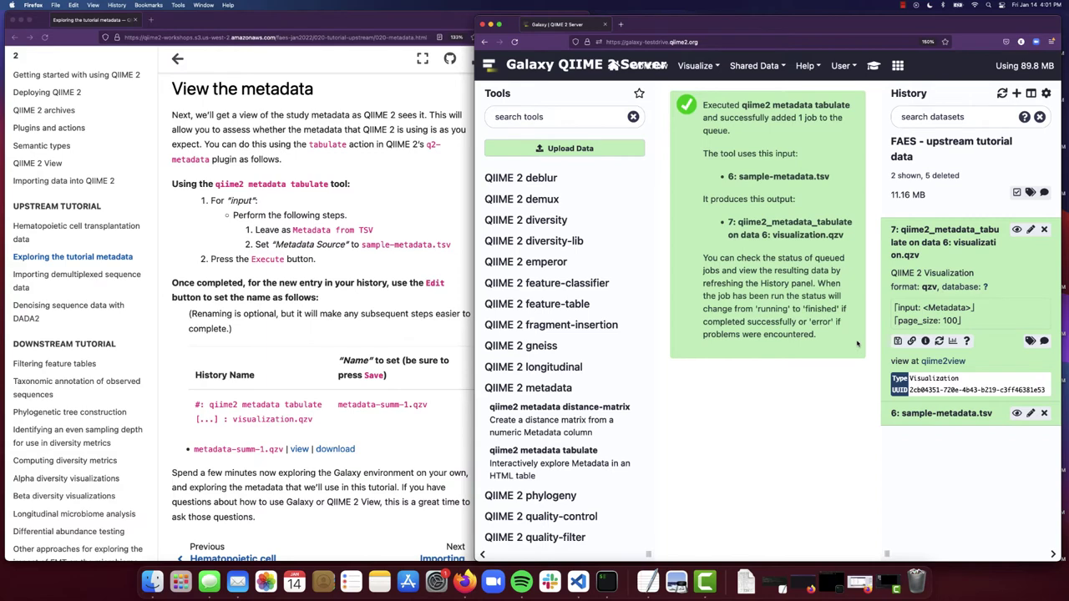
{"action": "left_click_drag", "start_coordinate": [845, 237], "coordinate": [830, 236]}
{"action": "left_click", "coordinate": [846, 237]}
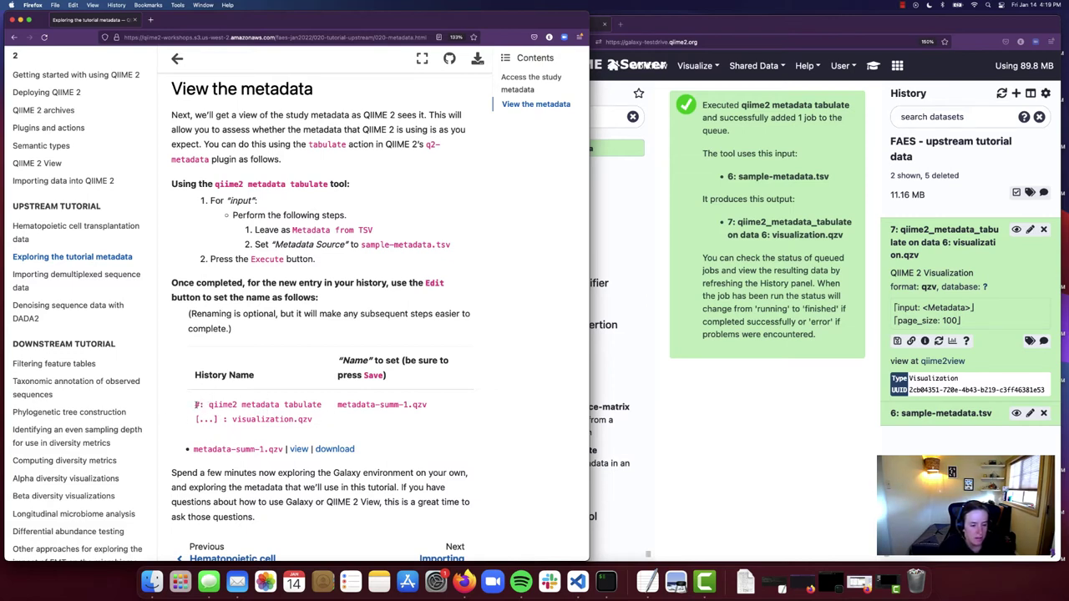
{"action": "left_click_drag", "start_coordinate": [195, 404], "coordinate": [209, 407]}
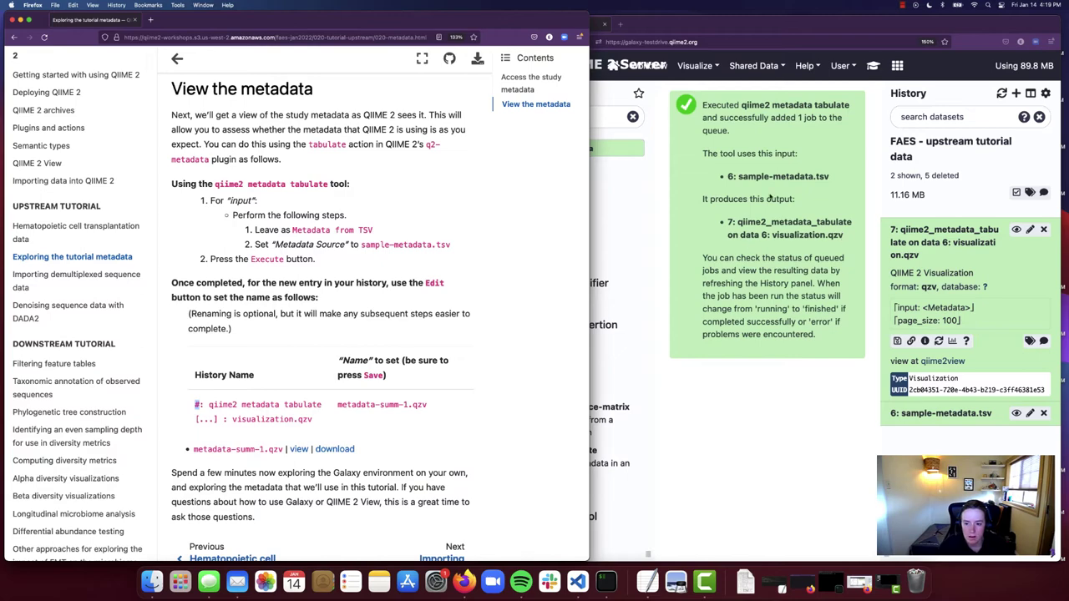
{"action": "left_click", "coordinate": [854, 176]}
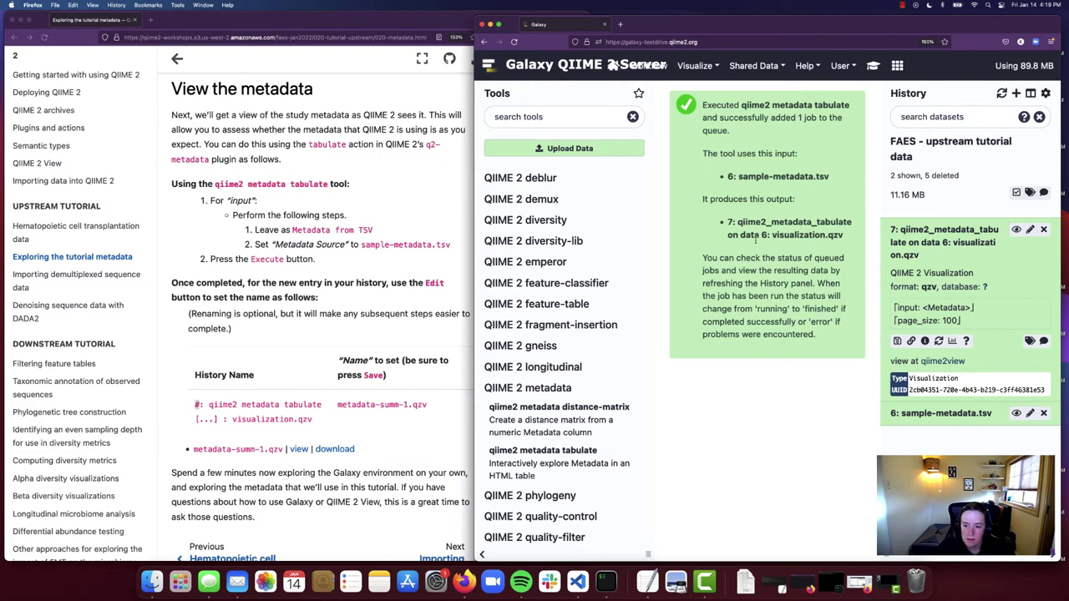
{"action": "left_click_drag", "start_coordinate": [737, 222], "coordinate": [847, 222]}
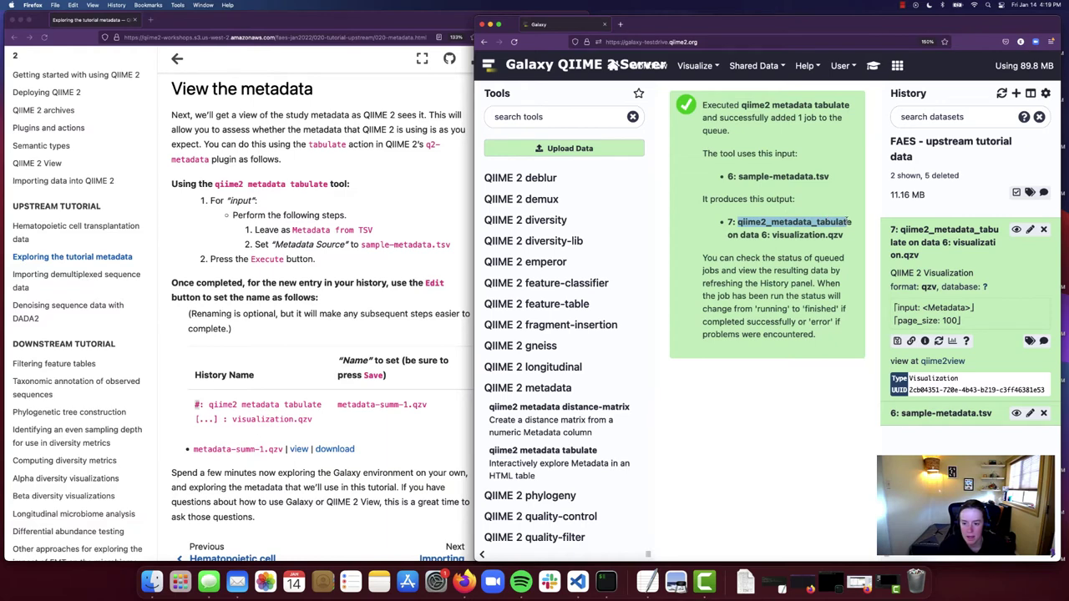
{"action": "left_click_drag", "start_coordinate": [740, 235], "coordinate": [841, 236]}
{"action": "left_click", "coordinate": [847, 240]}
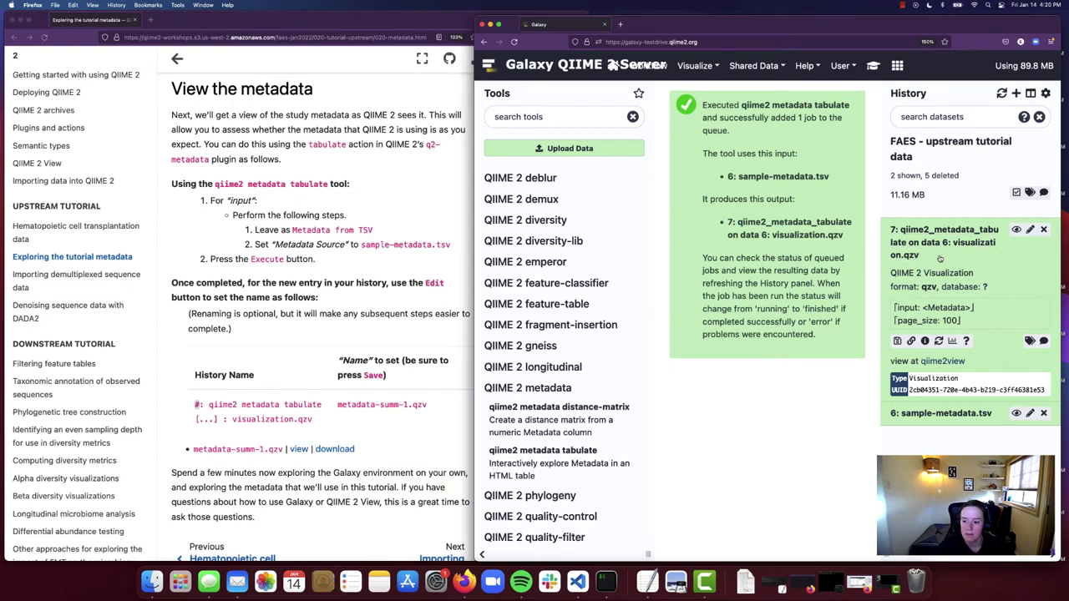
Step: Rename the tabulate visualization dataset as metadata-summ-1.qzv and save its attributes
{"action": "left_click", "coordinate": [1030, 229]}
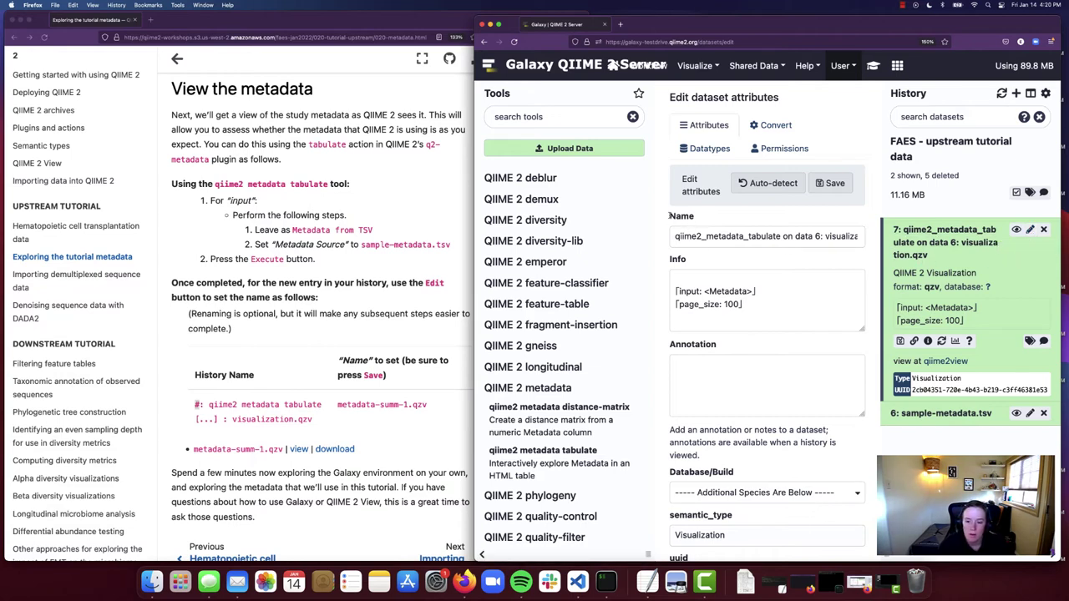
{"action": "triple_click", "coordinate": [729, 237]}
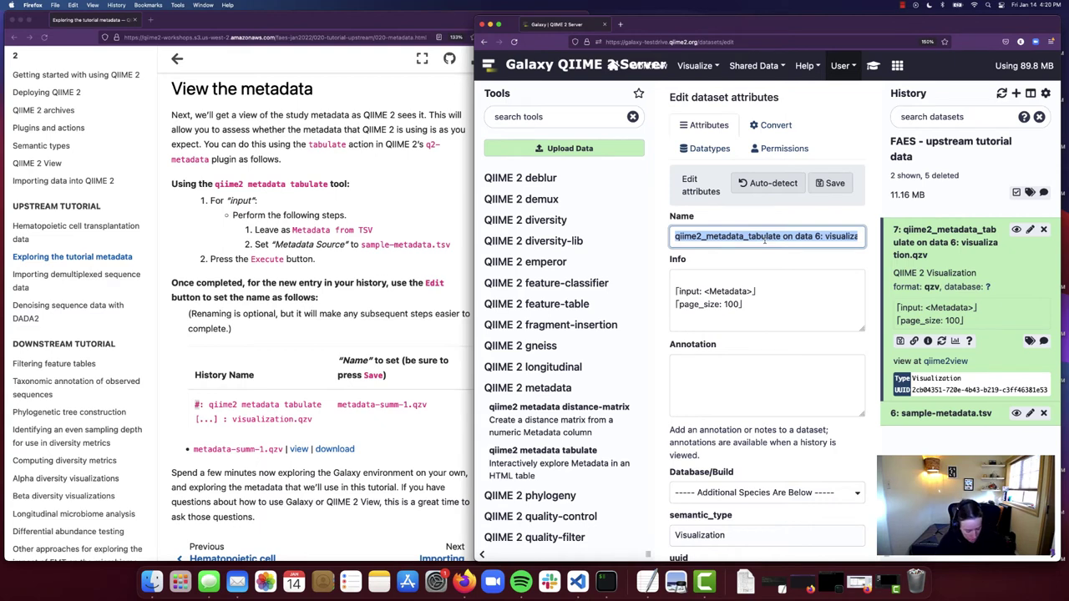
{"action": "key", "text": "BackSpace"}
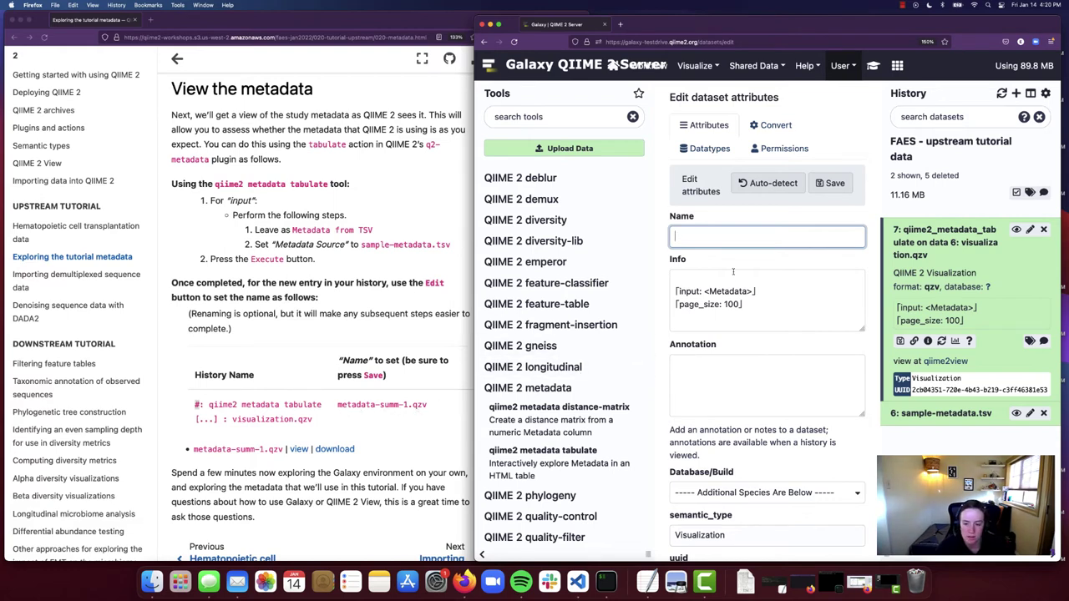
{"action": "type", "text": "me"}
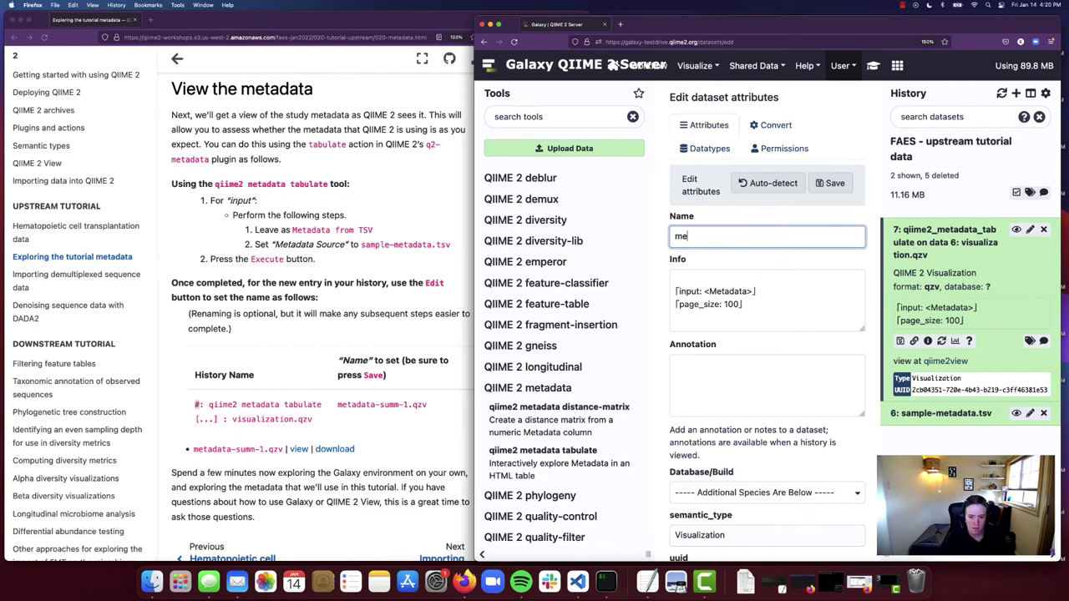
{"action": "type", "text": "tadata"}
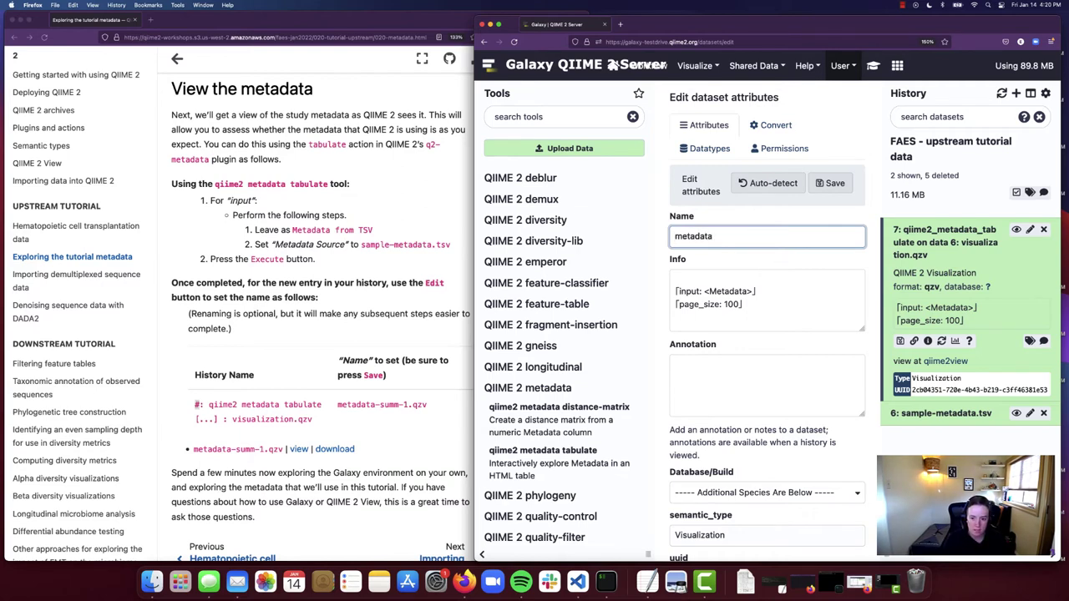
{"action": "type", "text": "-summ-1"}
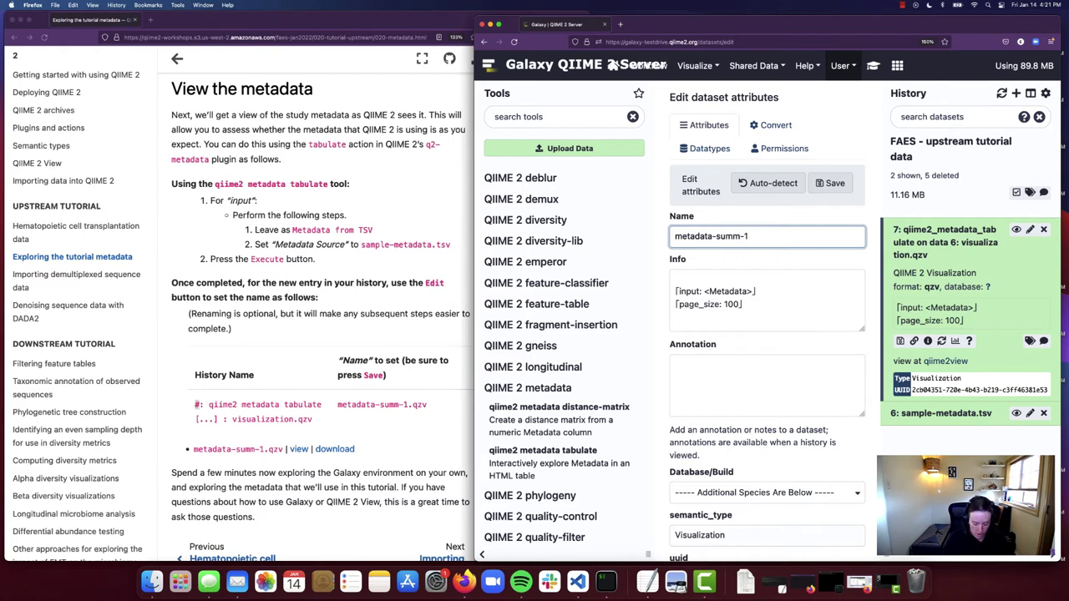
{"action": "type", "text": ".qzv"}
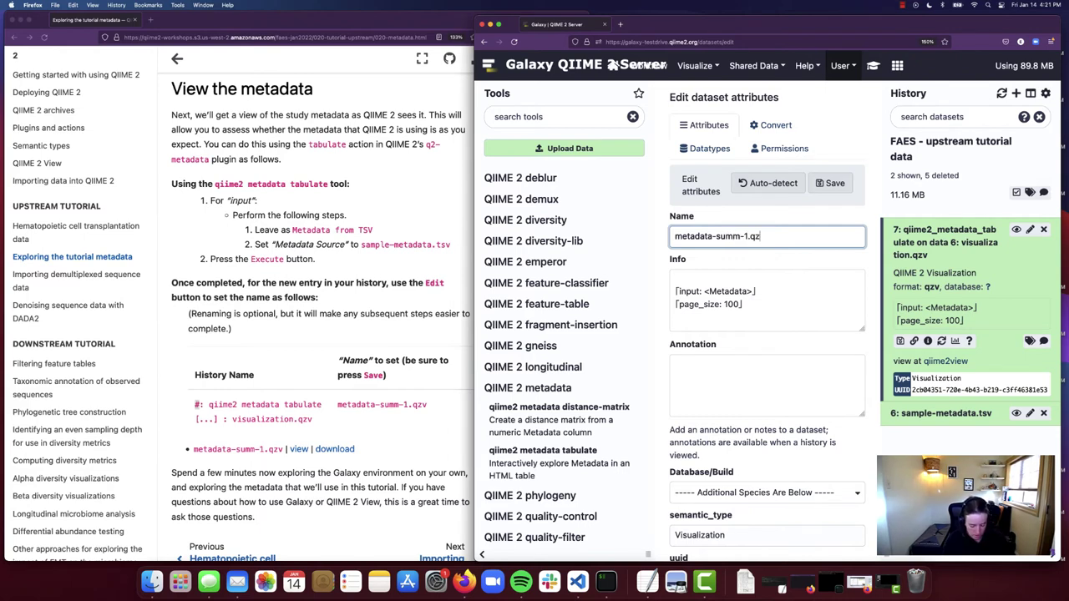
{"action": "left_click", "coordinate": [835, 266]}
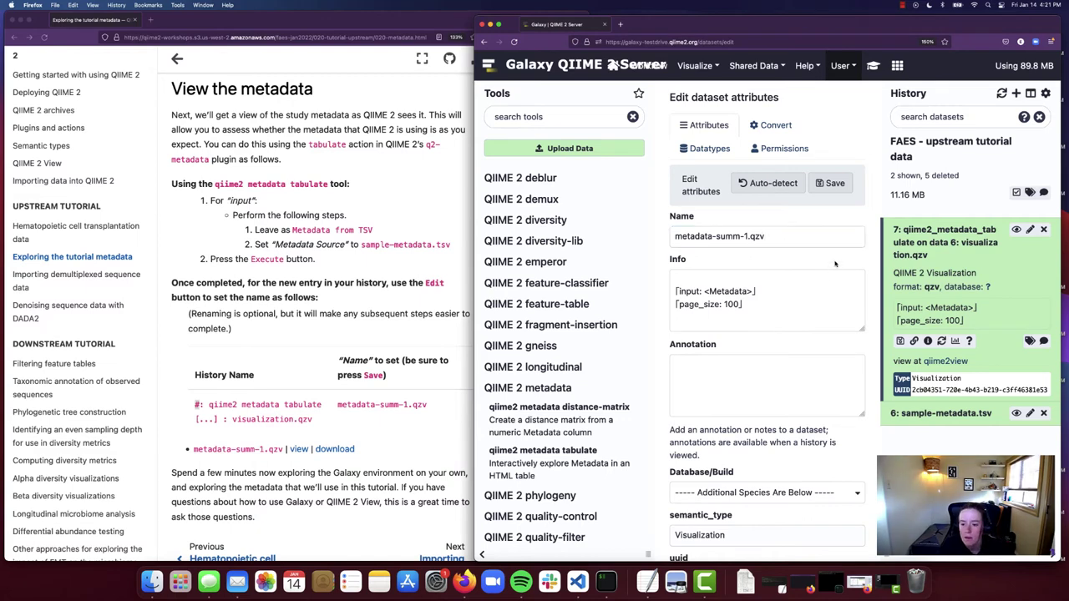
{"action": "left_click", "coordinate": [833, 183]}
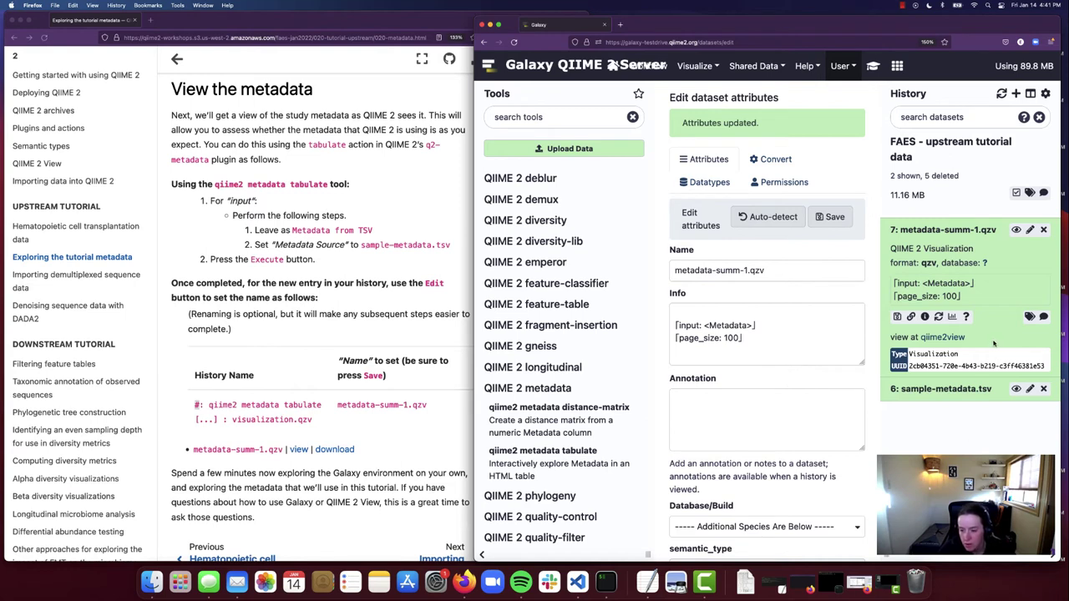
Step: Open the metadata-summ-1.qzv visualization from its expanded history entry in qiime2view
{"action": "left_click", "coordinate": [965, 234]}
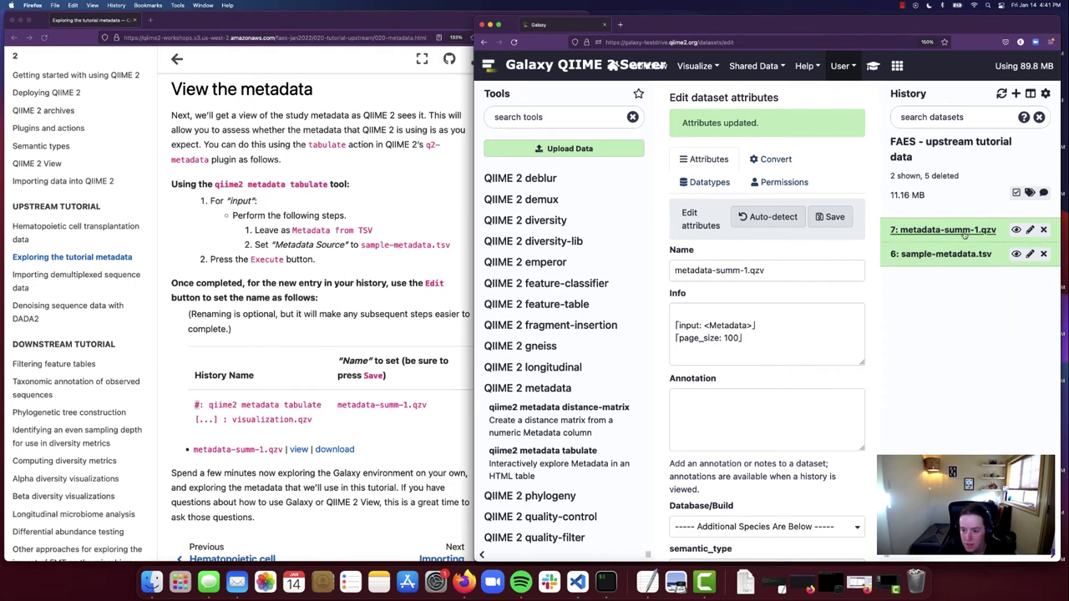
{"action": "left_click", "coordinate": [965, 234]}
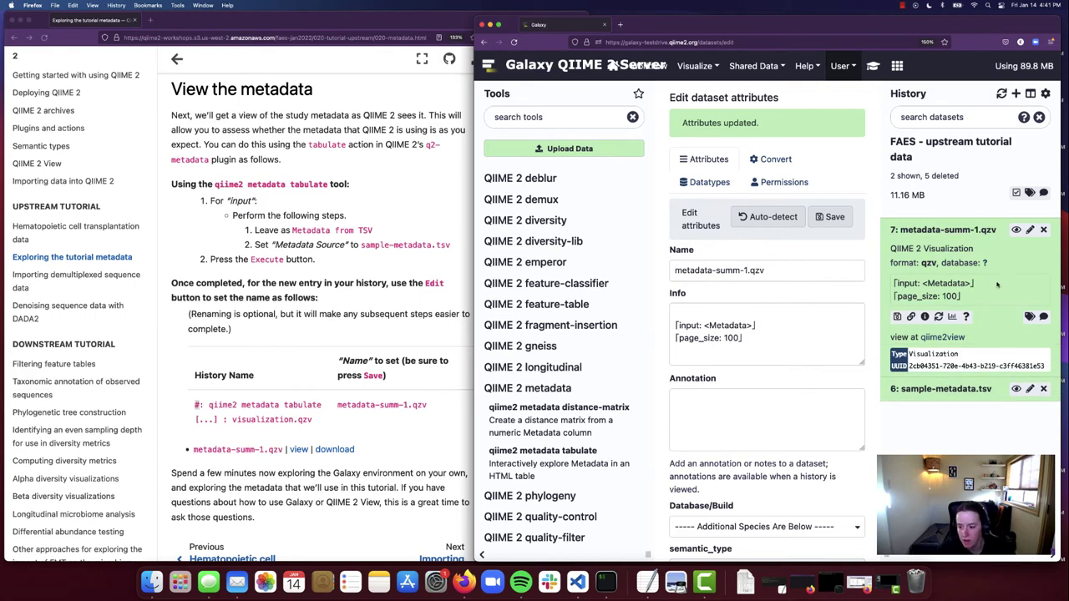
{"action": "left_click", "coordinate": [940, 338]}
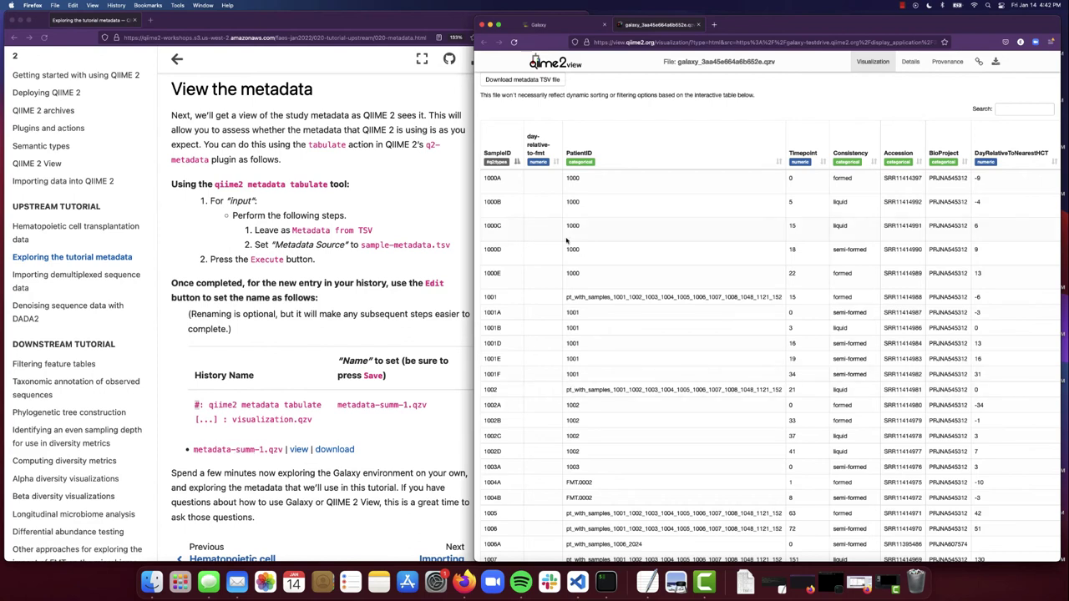
Step: Widen the browser window to the full screen width and enlarge the metadata table page to 150% zoom
{"action": "left_click_drag", "start_coordinate": [473, 93], "coordinate": [4, 93]}
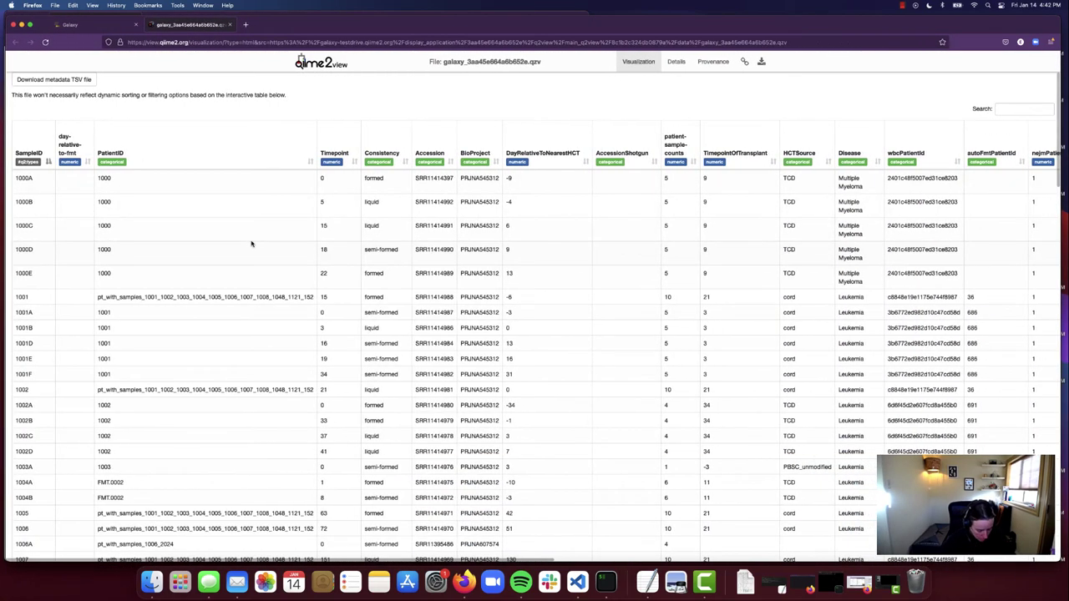
{"action": "key", "text": "super+minus"}
{"action": "key", "text": "super+equal"}
{"action": "key", "text": "super+equal"}
{"action": "key", "text": "super+equal"}
{"action": "key", "text": "super+equal"}
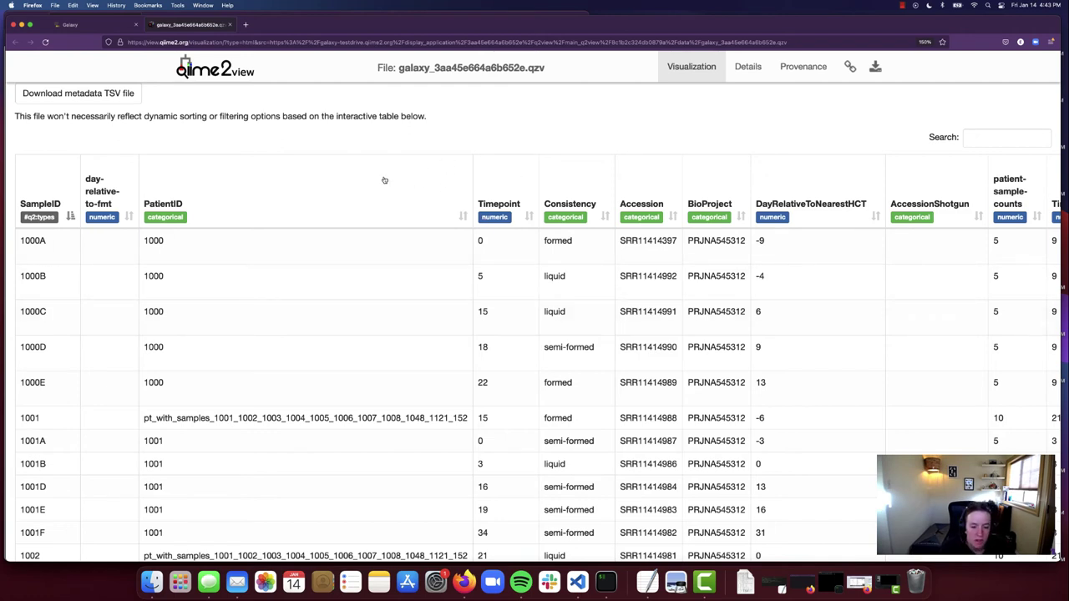
Step: Look through the metadata table's columns from SampleID across to LastSampleBeforeFMT and return to the first columns
{"action": "scroll", "coordinate": [458, 394], "scroll_direction": "down", "scroll_amount": 2}
{"action": "scroll", "coordinate": [458, 394], "scroll_direction": "up", "scroll_amount": 2}
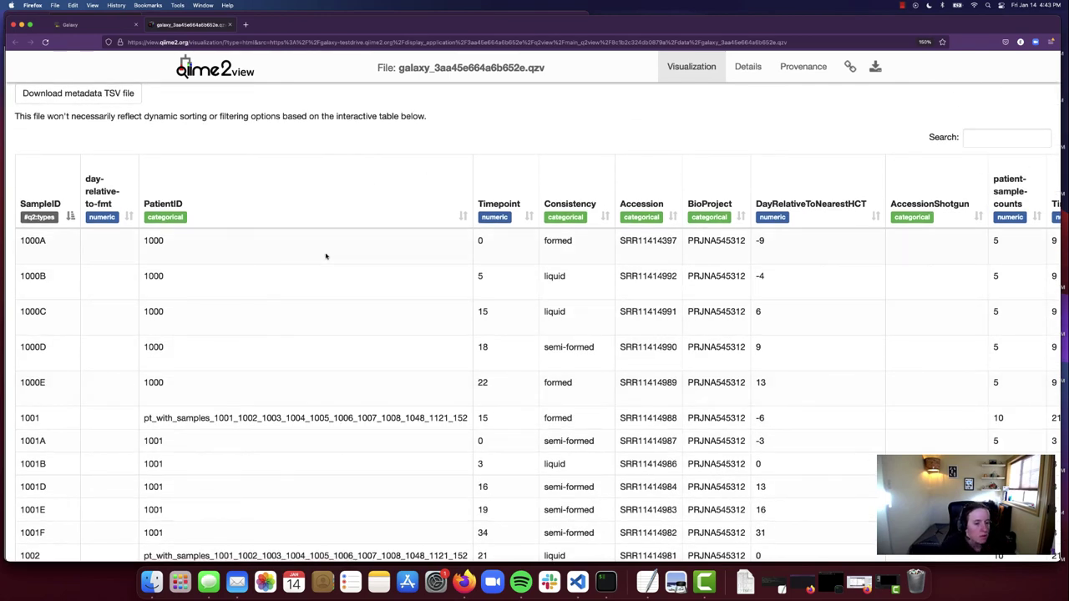
{"action": "scroll", "coordinate": [327, 253], "scroll_direction": "right", "scroll_amount": 15}
{"action": "scroll", "coordinate": [326, 256], "scroll_direction": "right", "scroll_amount": 8}
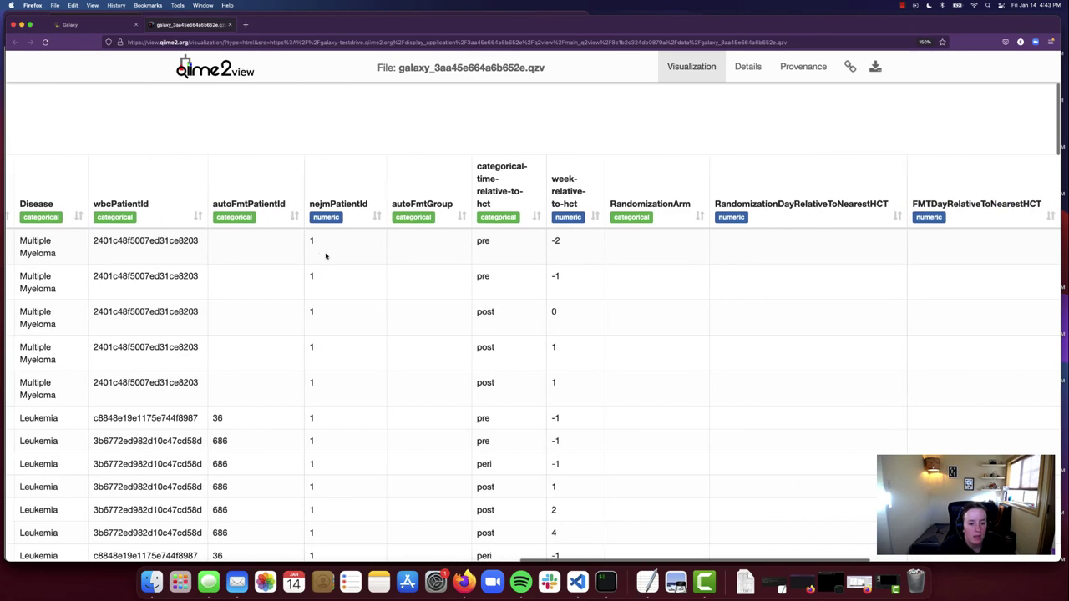
{"action": "scroll", "coordinate": [327, 255], "scroll_direction": "right", "scroll_amount": 3}
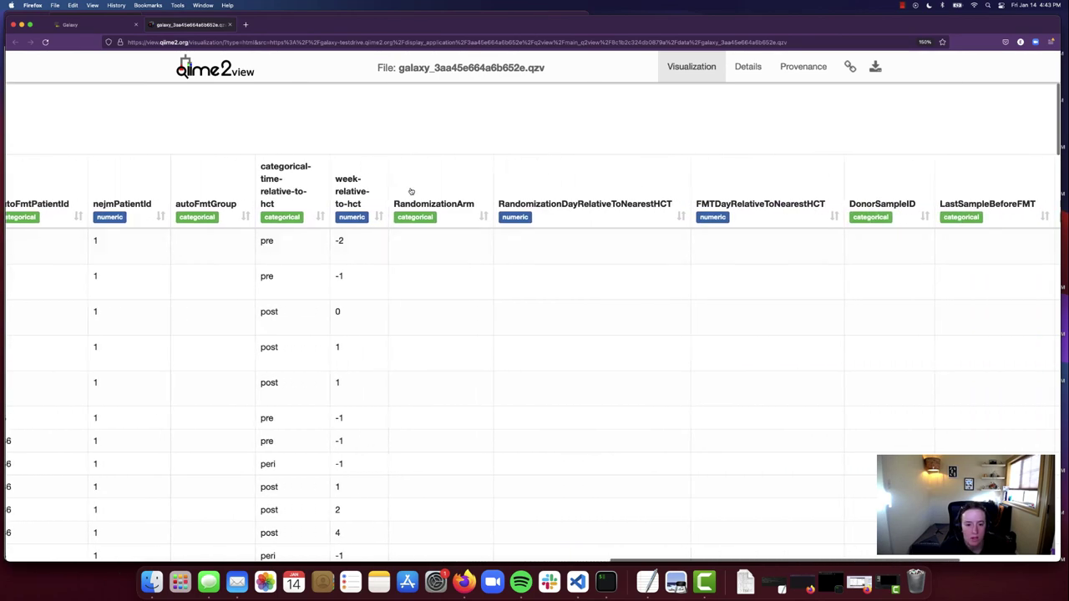
{"action": "scroll", "coordinate": [435, 165], "scroll_direction": "left", "scroll_amount": 2}
{"action": "scroll", "coordinate": [435, 164], "scroll_direction": "left", "scroll_amount": 18}
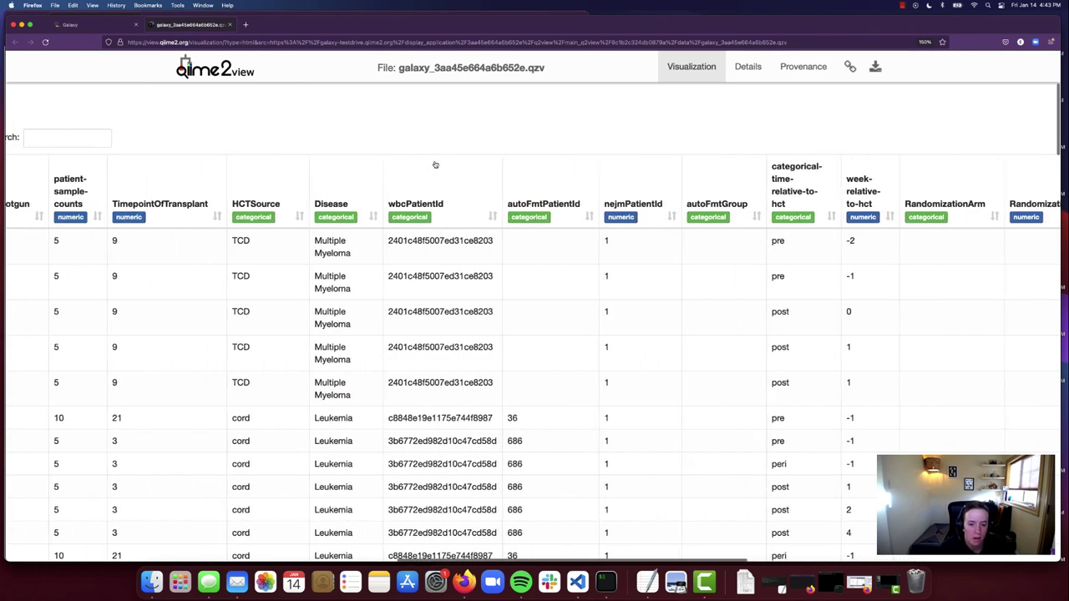
{"action": "scroll", "coordinate": [435, 165], "scroll_direction": "left", "scroll_amount": 12}
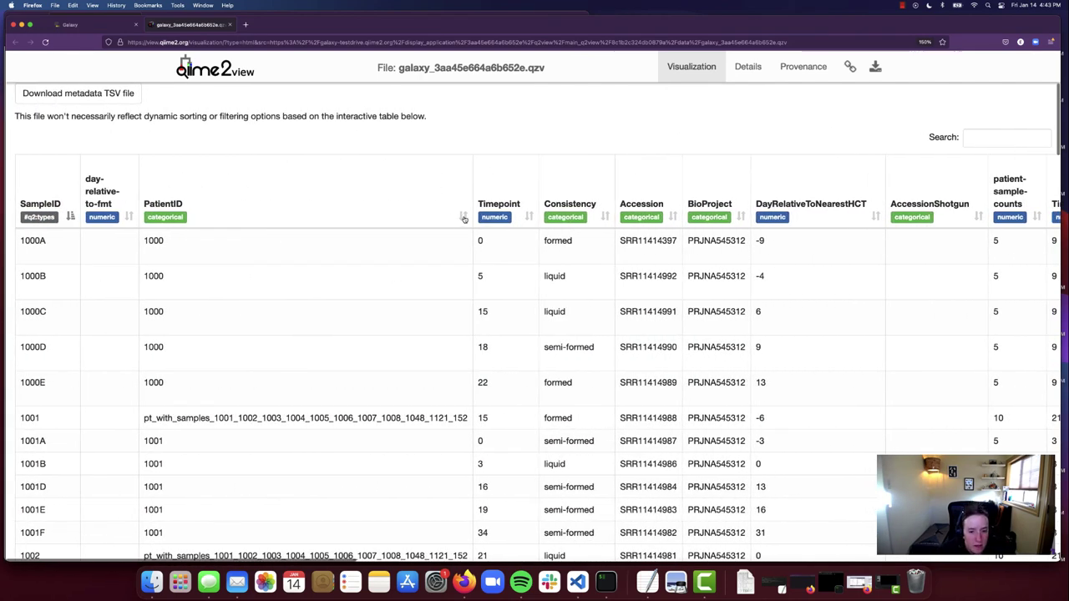
Step: Try sorting the metadata table by the PatientID, Timepoint and Consistency columns, finishing with it sorted by BioProject in ascending order
{"action": "left_click", "coordinate": [463, 218]}
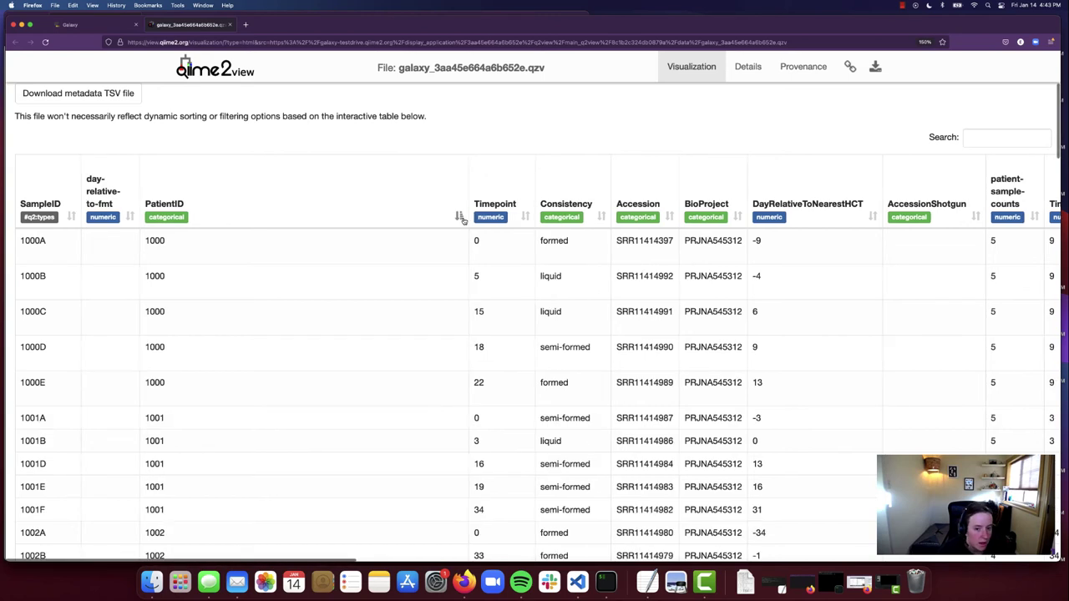
{"action": "left_click", "coordinate": [524, 218]}
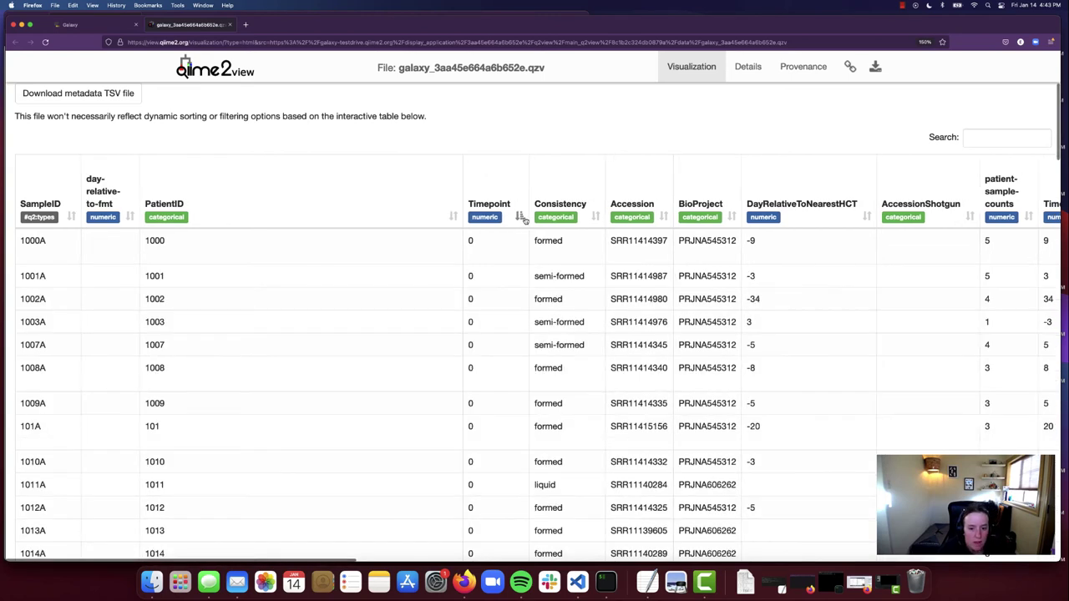
{"action": "left_click", "coordinate": [595, 218]}
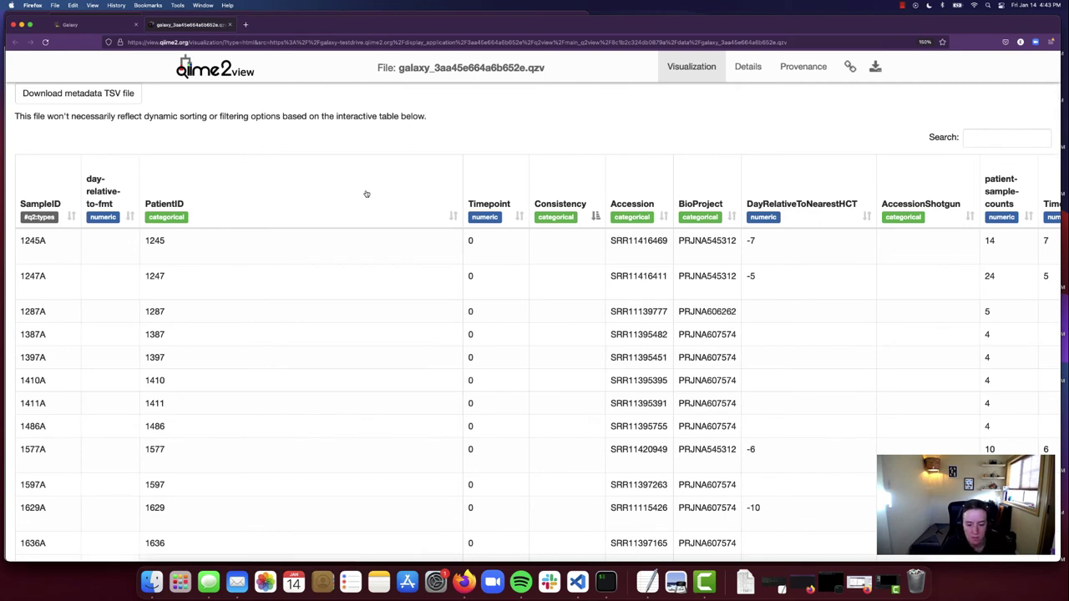
{"action": "left_click", "coordinate": [454, 218]}
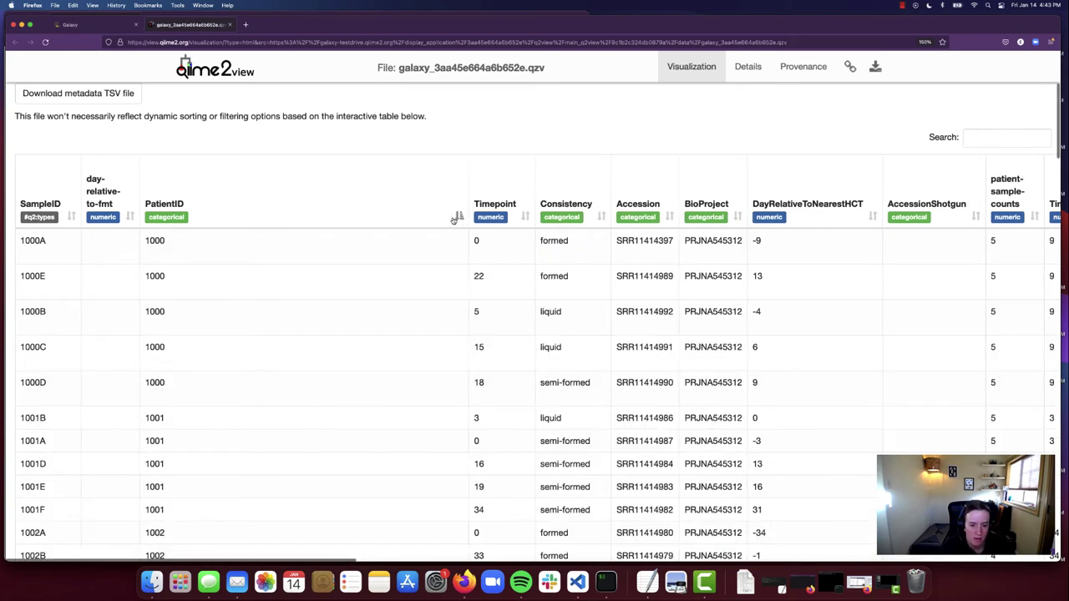
{"action": "left_click", "coordinate": [524, 220]}
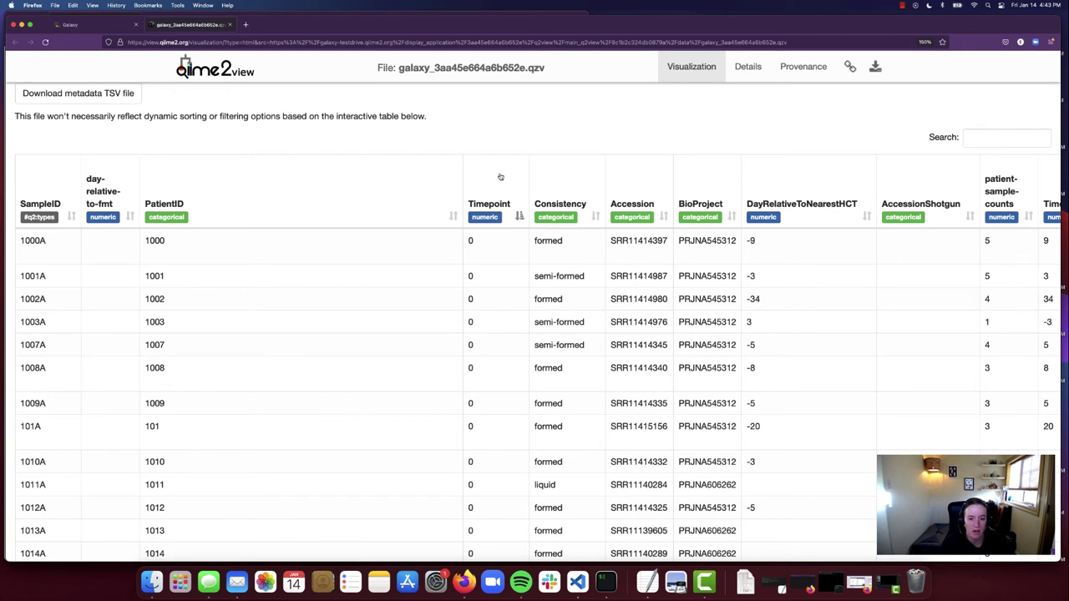
{"action": "left_click", "coordinate": [452, 218]}
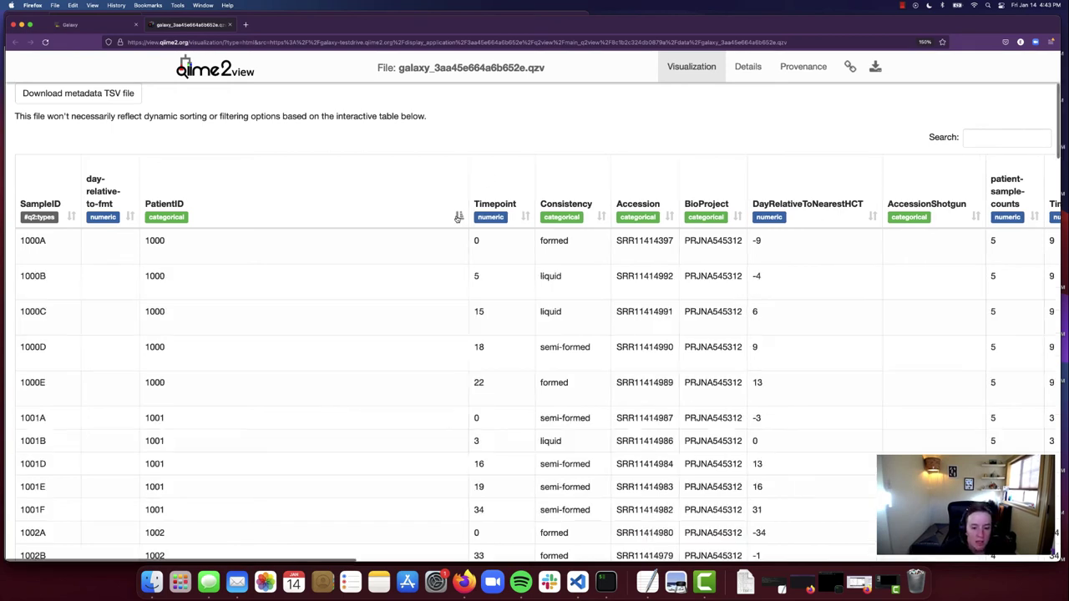
{"action": "left_click", "coordinate": [603, 218]}
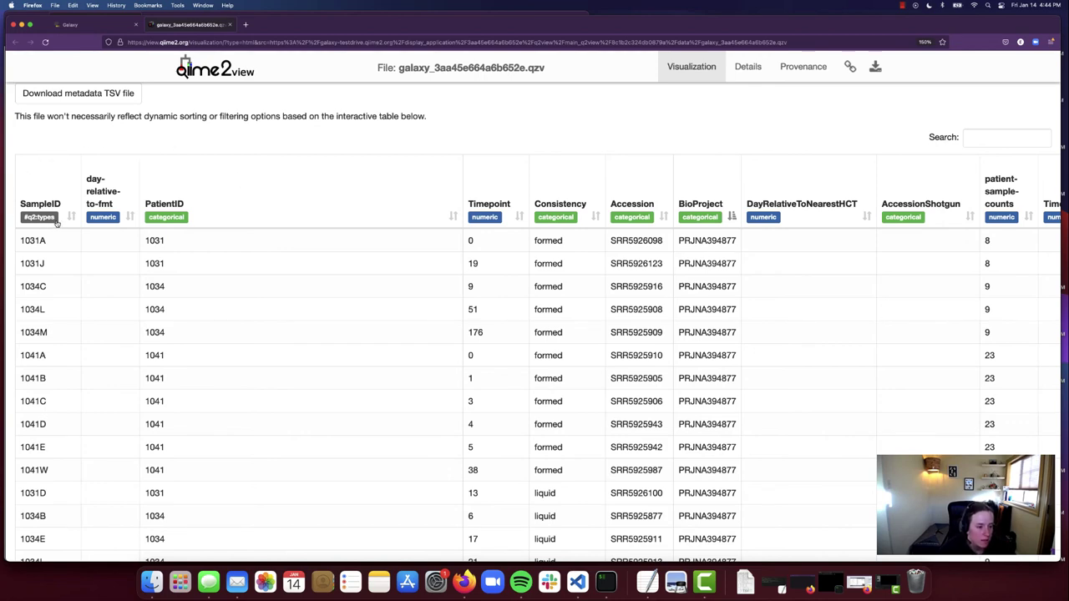
Step: Examine the SampleID column and the numeric and categorical type labels under the column headers at 240% zoom, and return to 150%
{"action": "key", "text": "super+equal"}
{"action": "key", "text": "super+equal"}
{"action": "key", "text": "super+equal"}
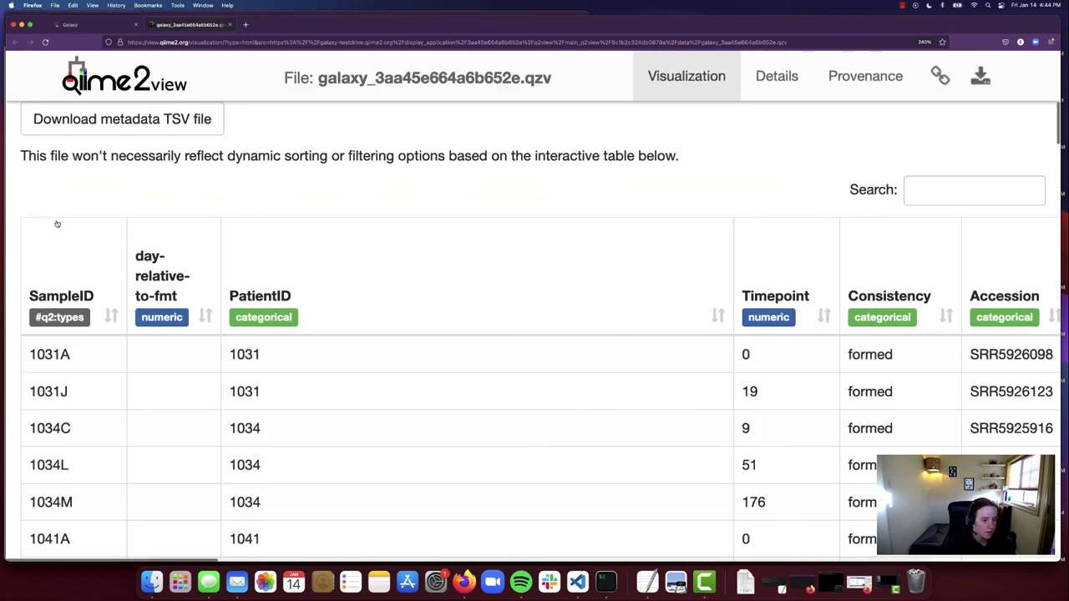
{"action": "scroll", "coordinate": [38, 234], "scroll_direction": "down", "scroll_amount": 3}
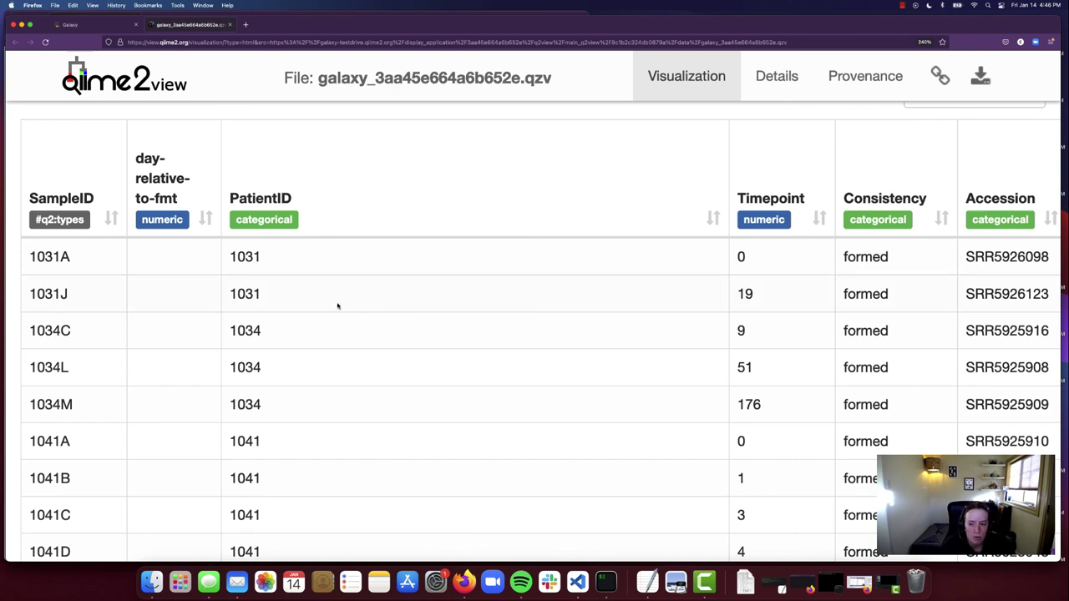
{"action": "scroll", "coordinate": [337, 306], "scroll_direction": "up", "scroll_amount": 1}
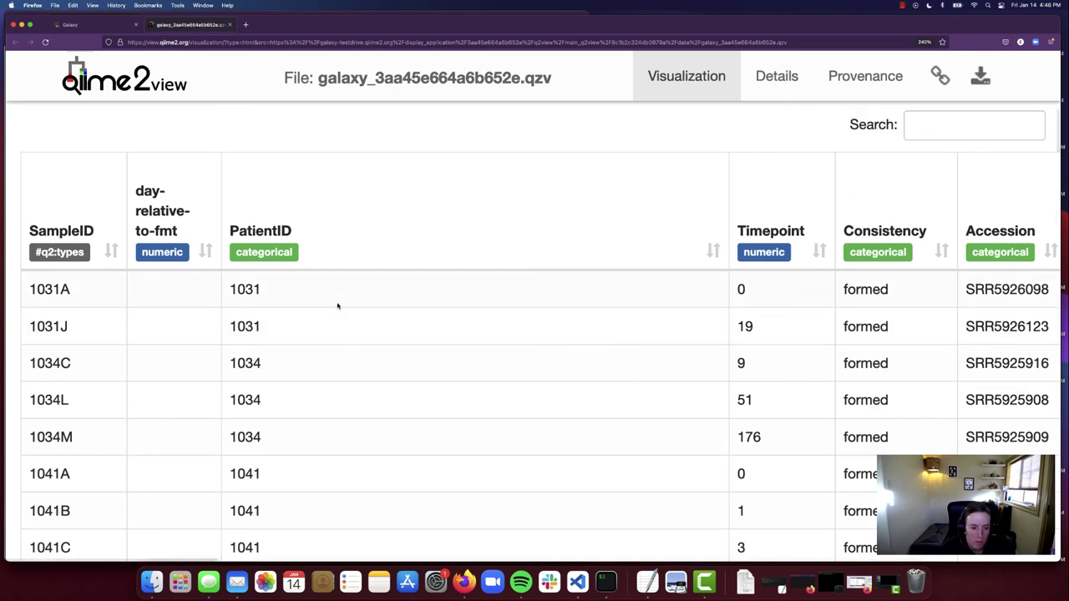
{"action": "scroll", "coordinate": [337, 306], "scroll_direction": "down", "scroll_amount": 1}
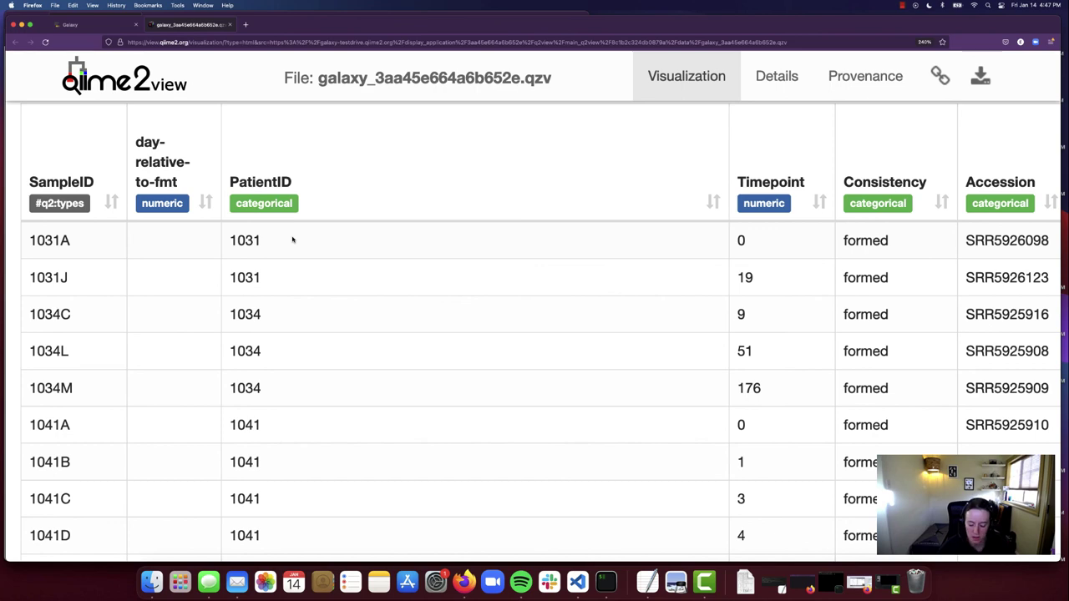
{"action": "key", "text": "super+minus"}
{"action": "key", "text": "super+minus"}
{"action": "key", "text": "super+minus"}
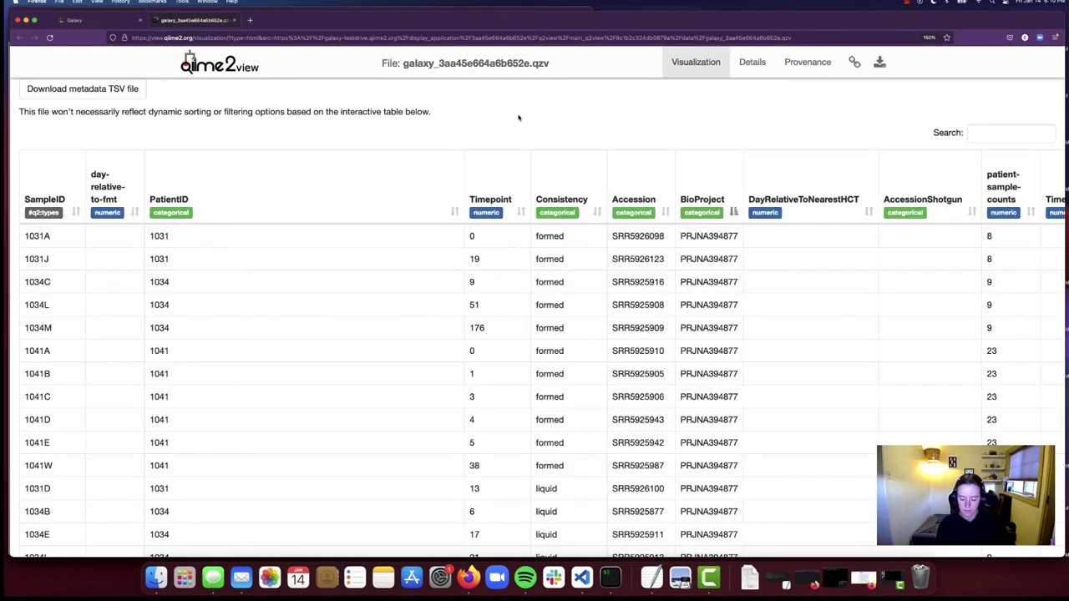